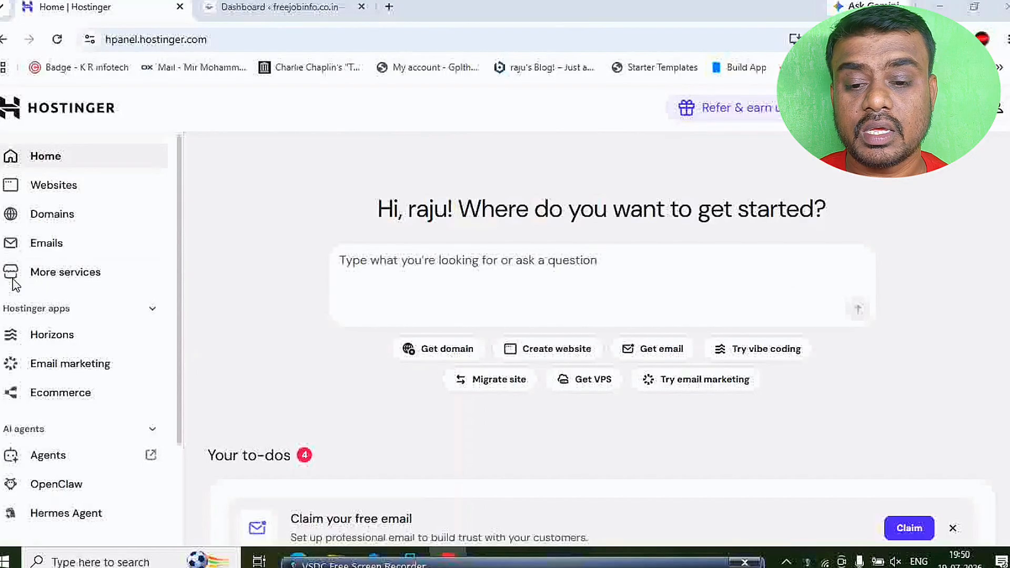
Open the Websites overview and show the site types offered for adding a website under the Premium plan
click(67, 184)
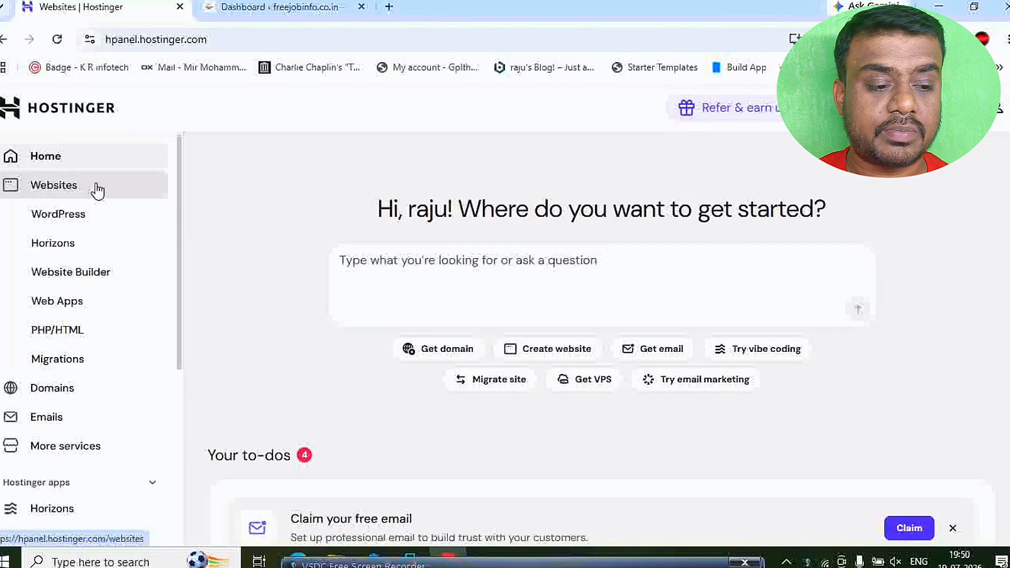
click(97, 189)
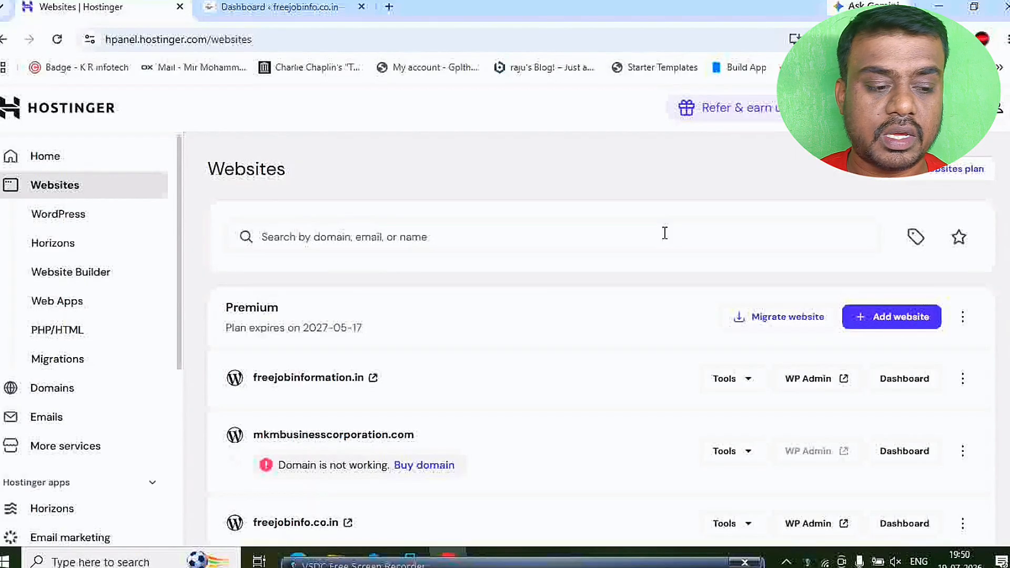
click(900, 317)
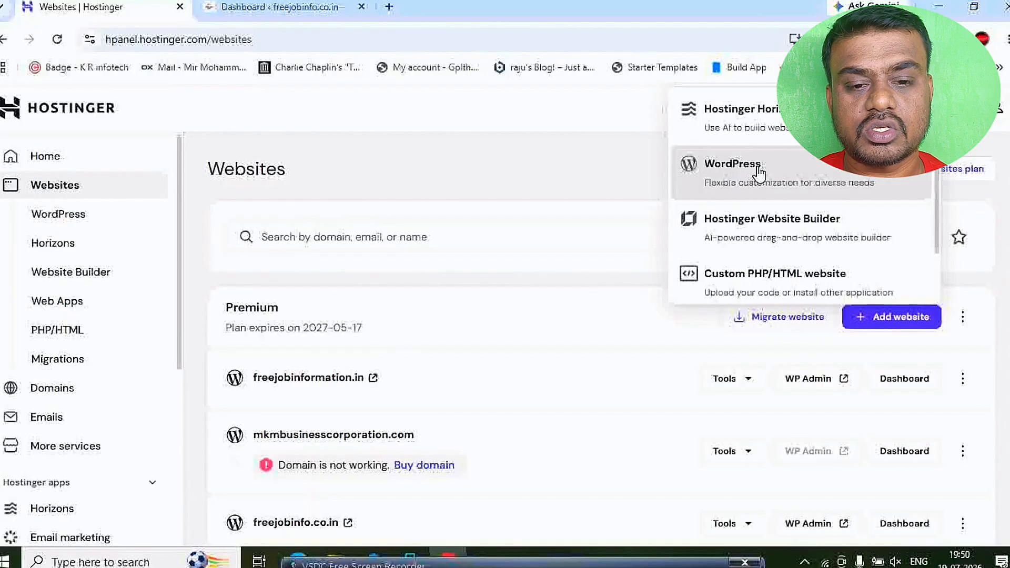
Switch to the freejobinfo.co.in WordPress dashboard and search the installable themes for "astra"
click(279, 7)
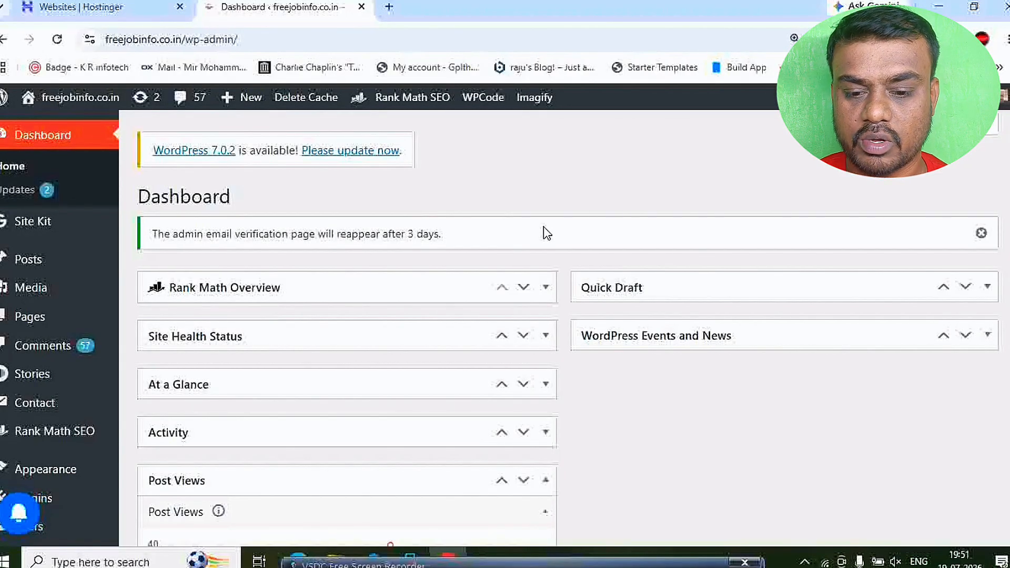
mouse_move(81, 476)
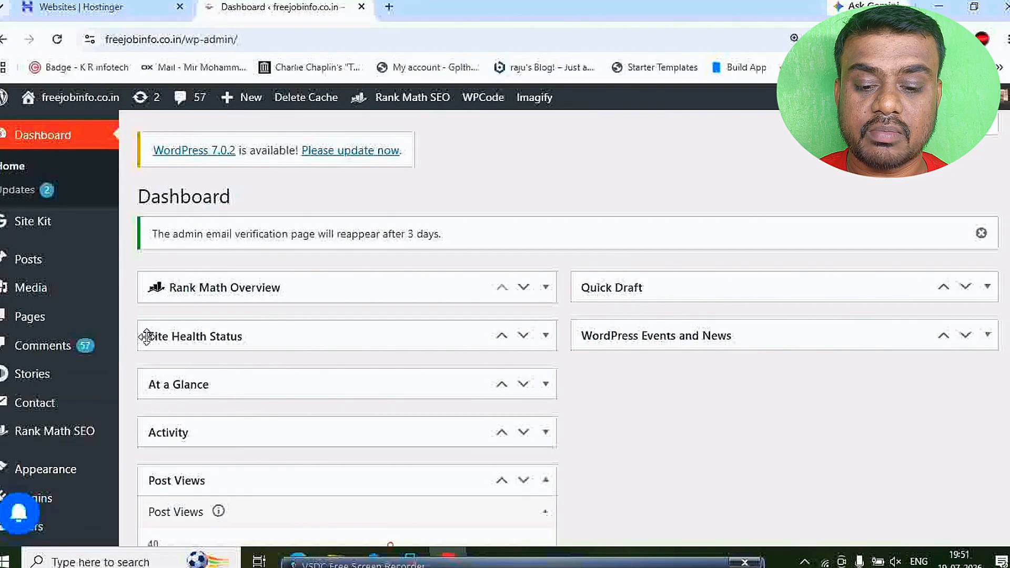
click(149, 312)
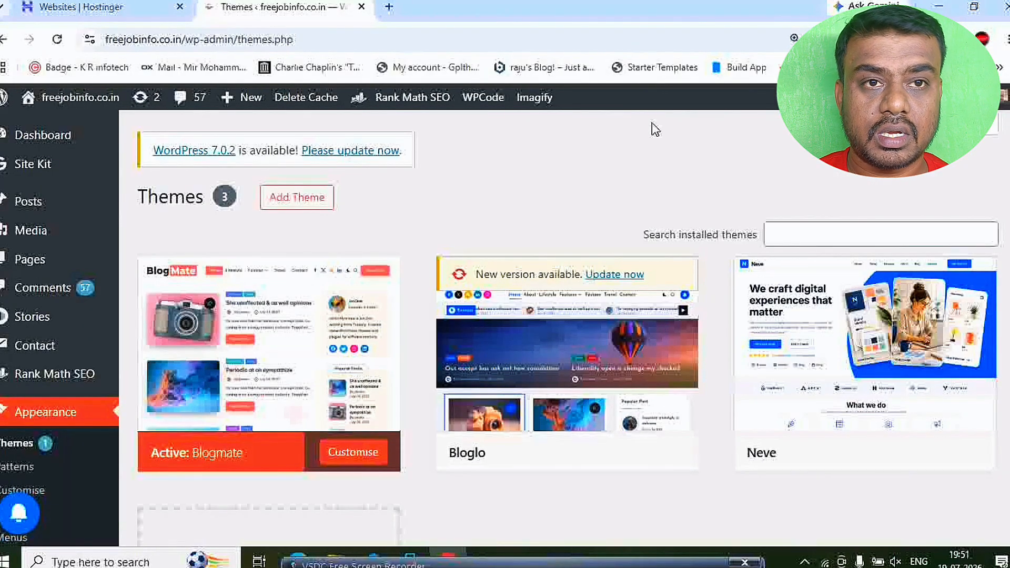
click(305, 206)
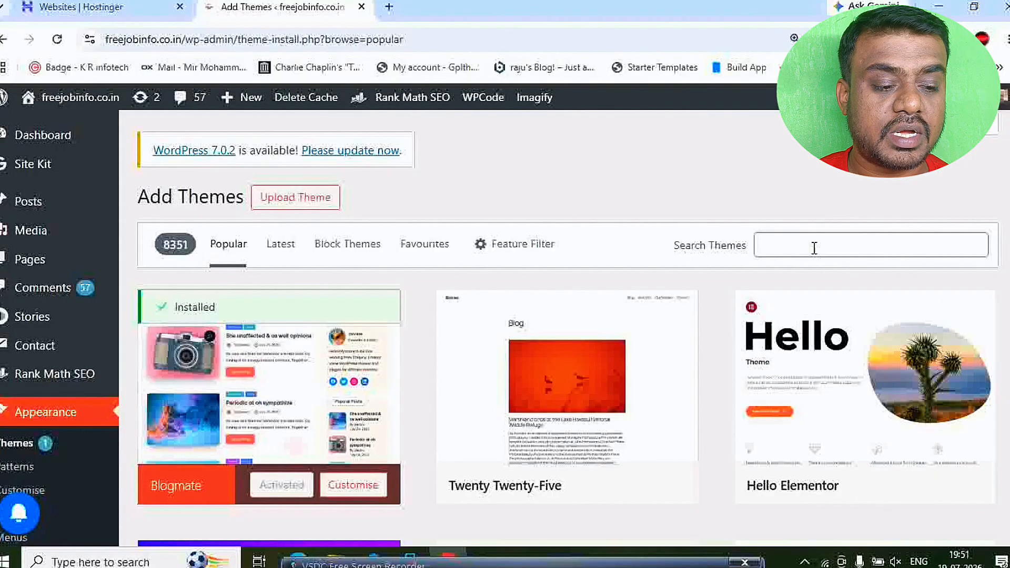
click(815, 249)
text(astra)
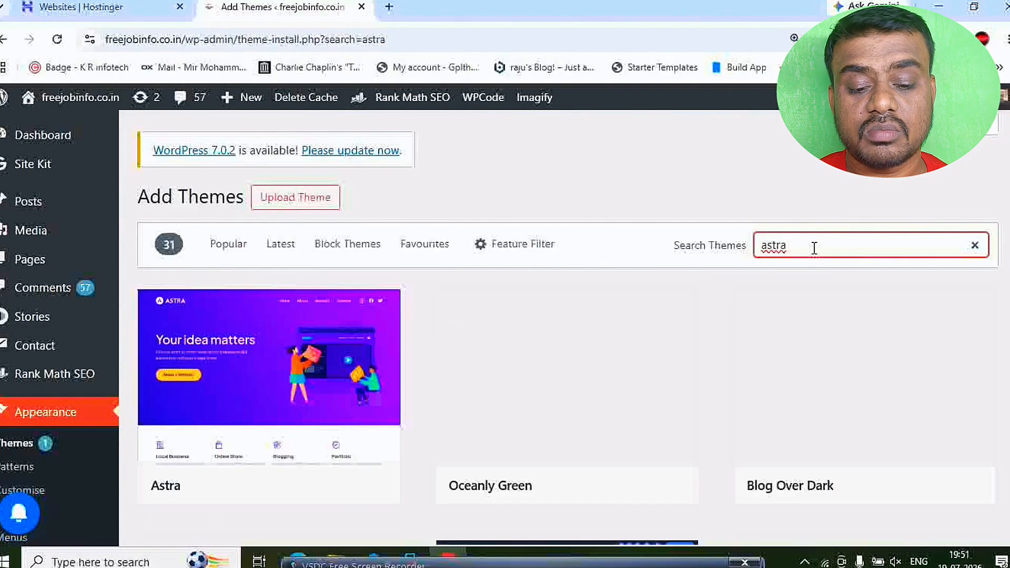
mouse_move(337, 387)
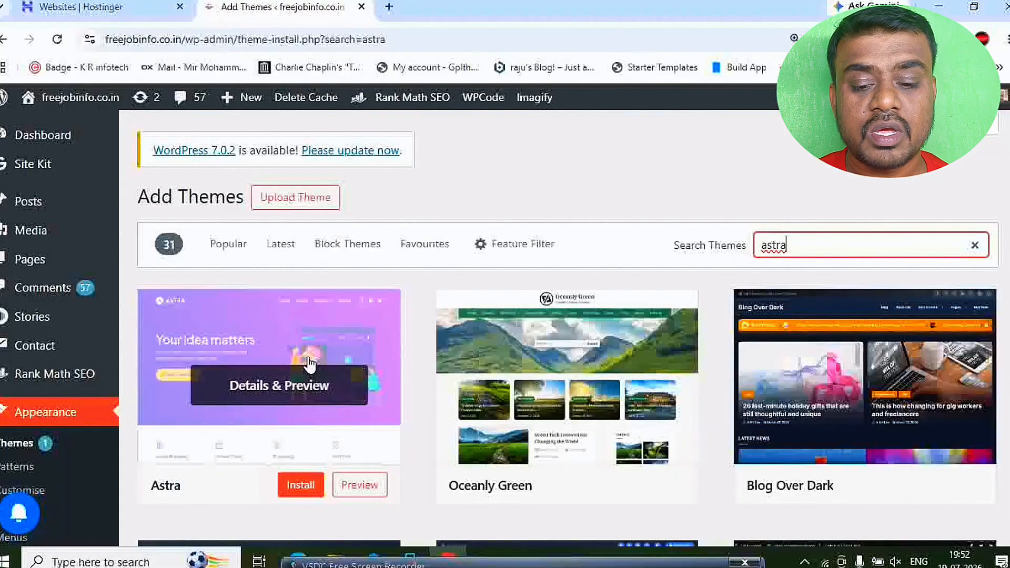
Open the list of all pages and examine which pages the site has, from About Us to Terms and Conditions
mouse_move(93, 210)
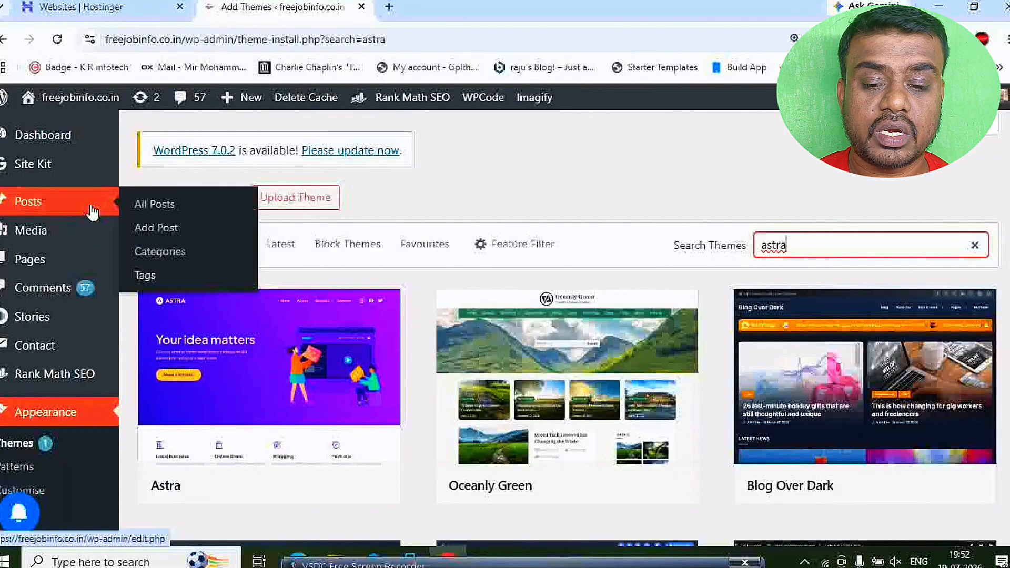
mouse_move(65, 267)
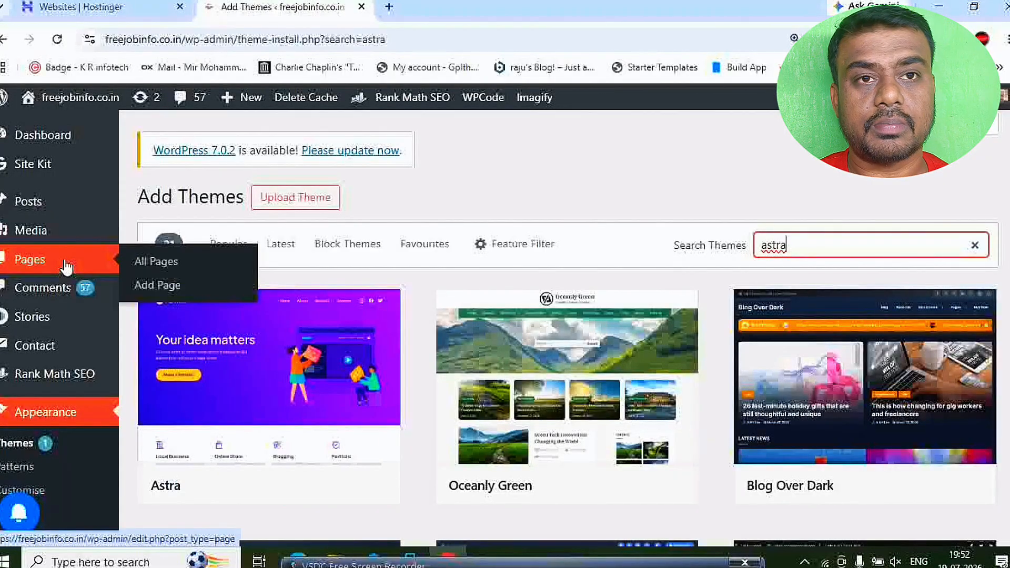
click(66, 264)
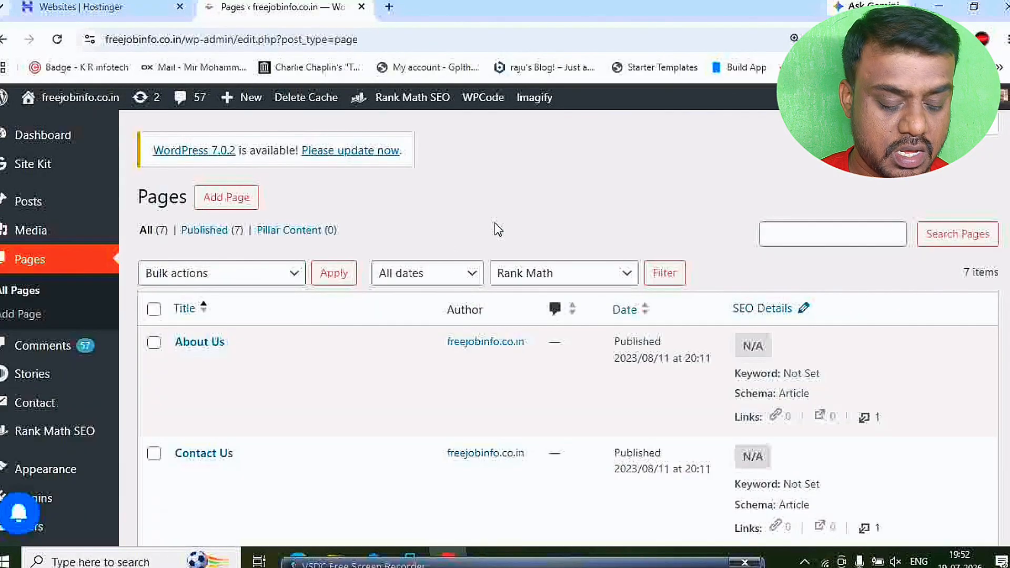
scroll(496, 226, down, 3)
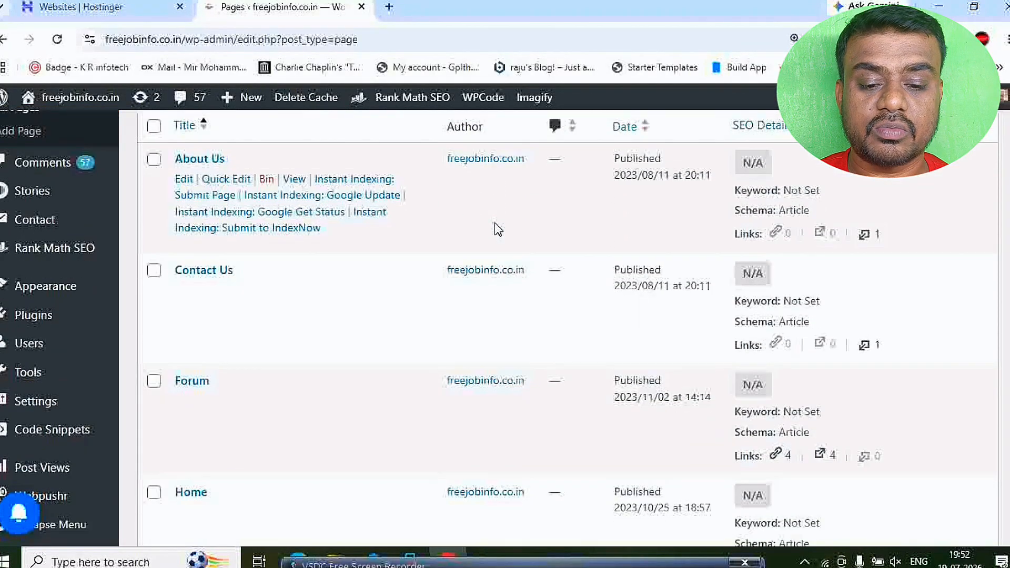
scroll(496, 229, down, 1)
scroll(497, 229, up, 1)
scroll(496, 229, down, 2)
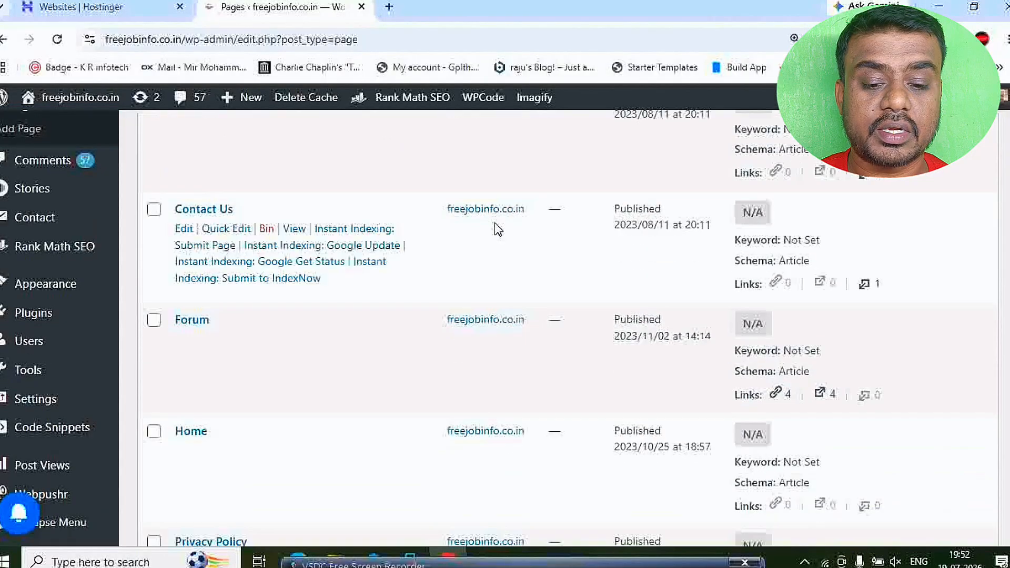
scroll(497, 228, down, 6)
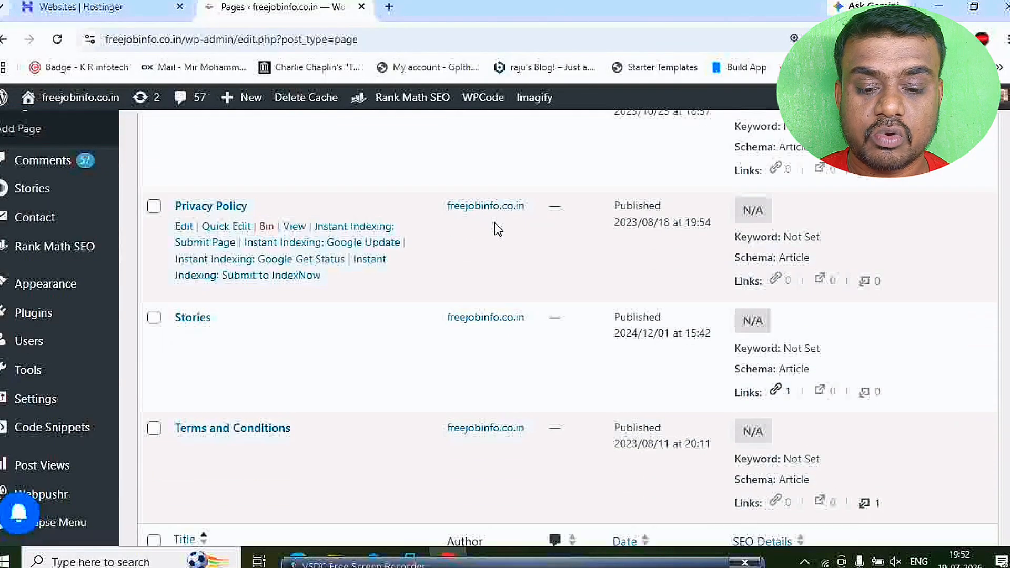
scroll(497, 229, down, 3)
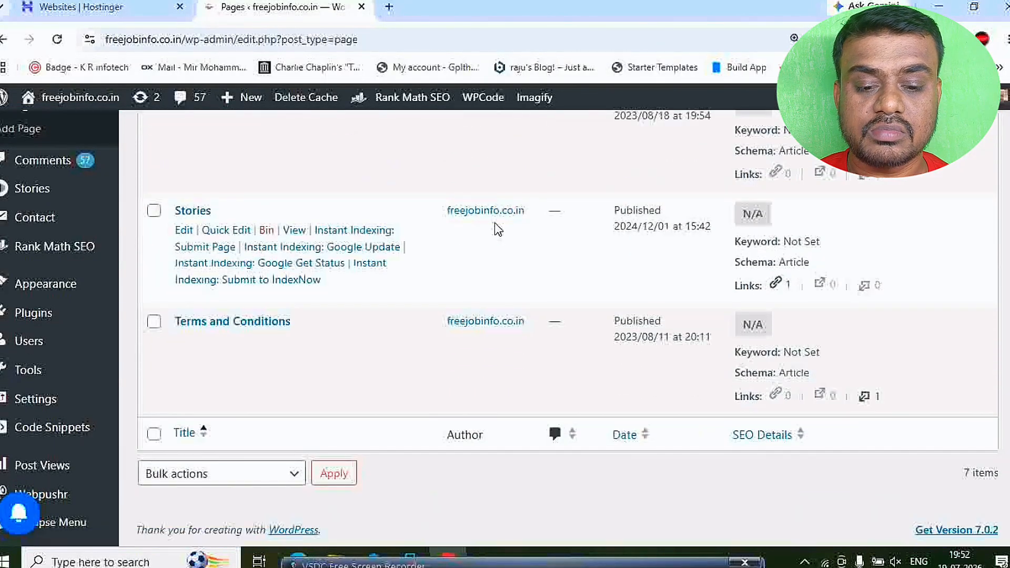
scroll(497, 229, up, 4)
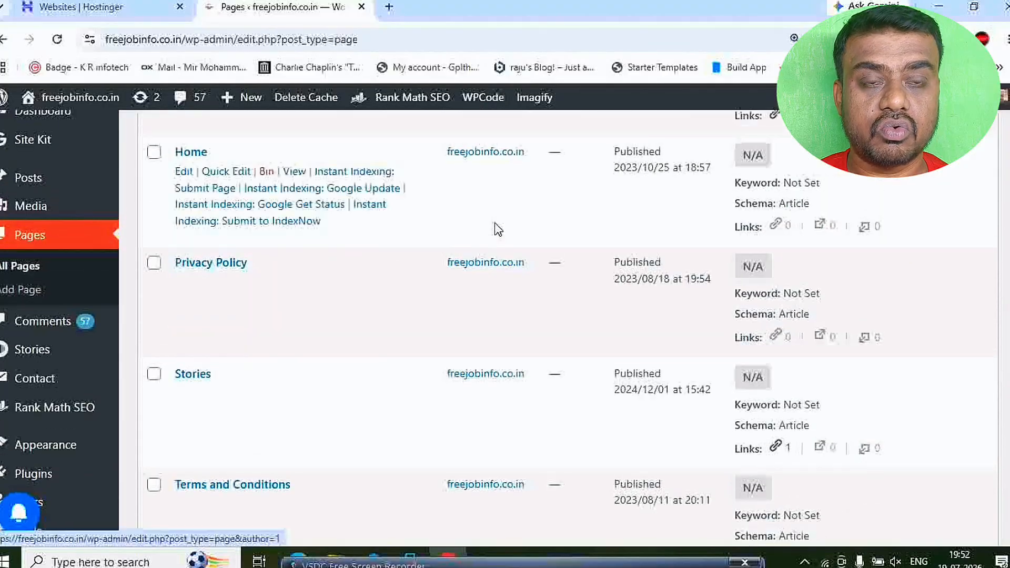
scroll(496, 228, up, 4)
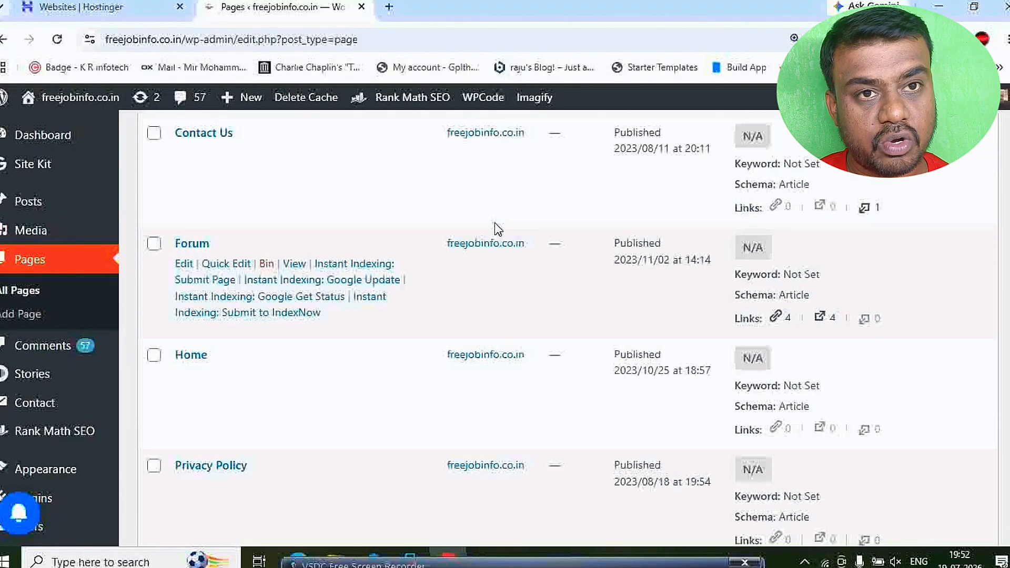
scroll(497, 229, up, 5)
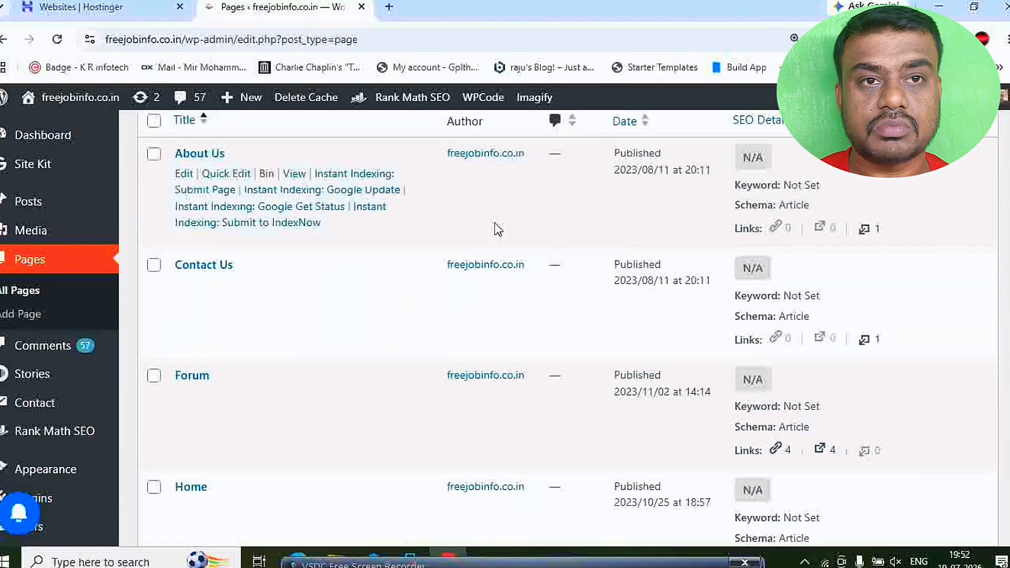
scroll(497, 230, up, 1)
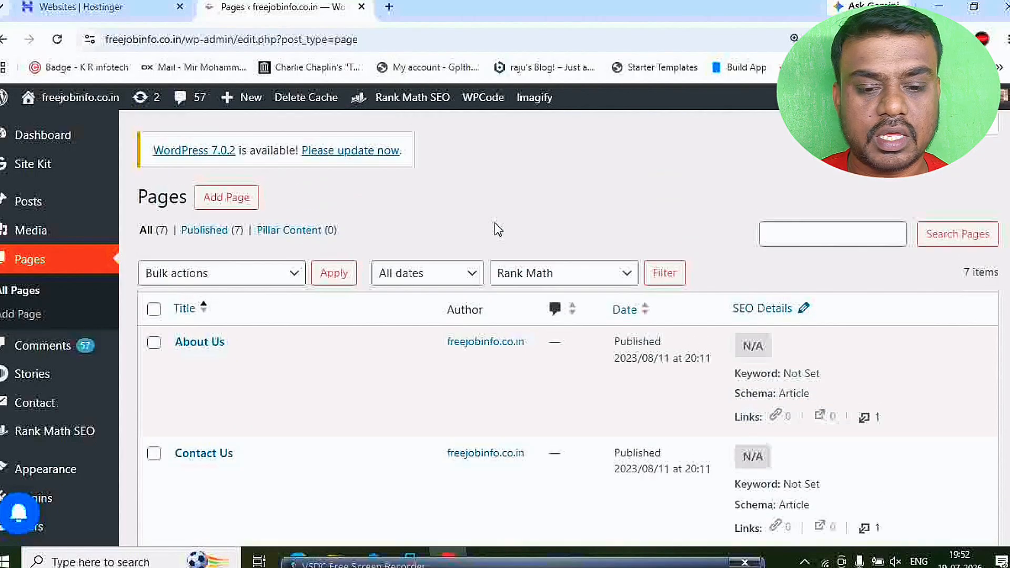
scroll(498, 230, down, 1)
scroll(499, 230, up, 1)
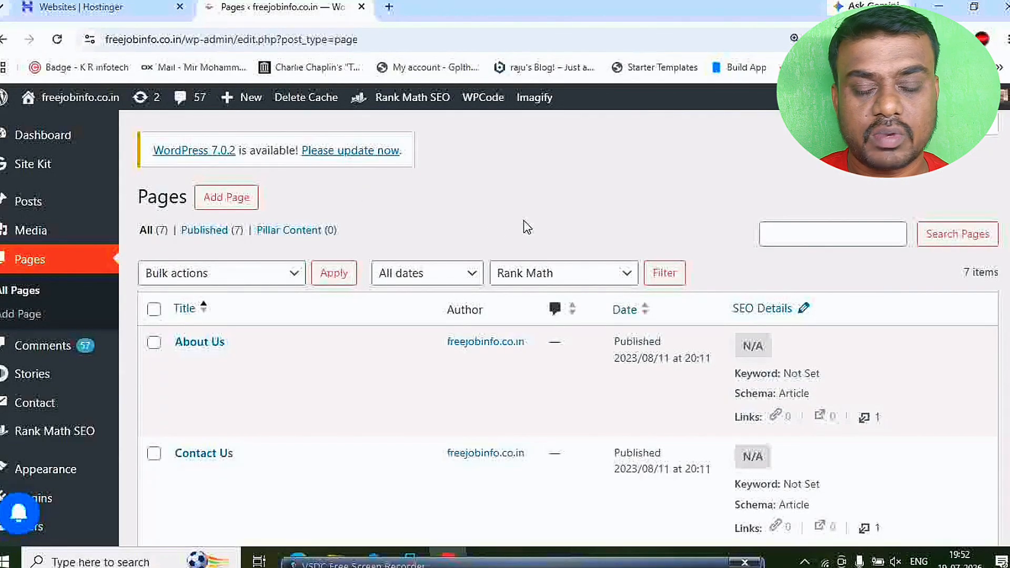
Open the list of installed plugins and look through its entries
mouse_move(74, 243)
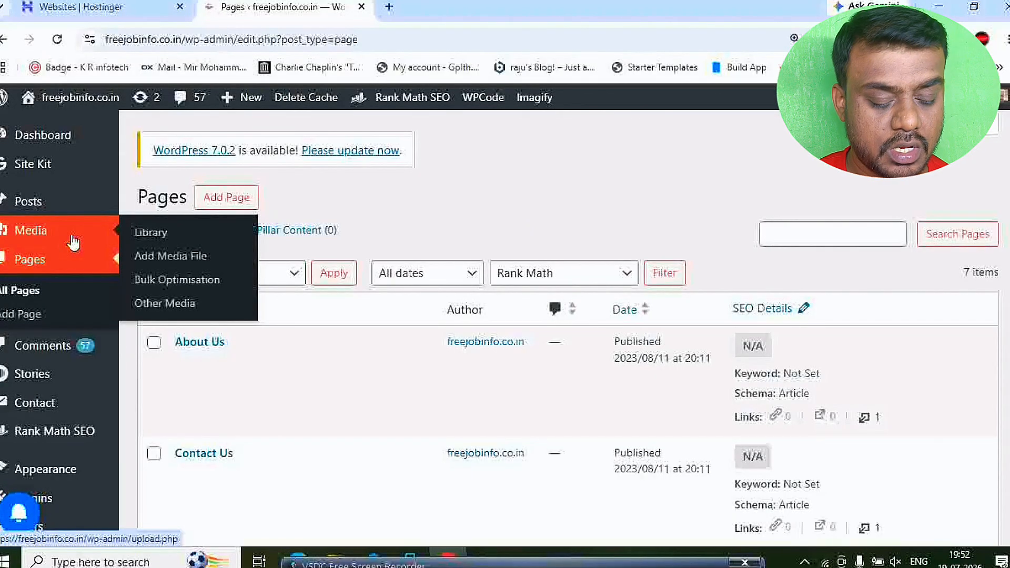
scroll(73, 243, down, 4)
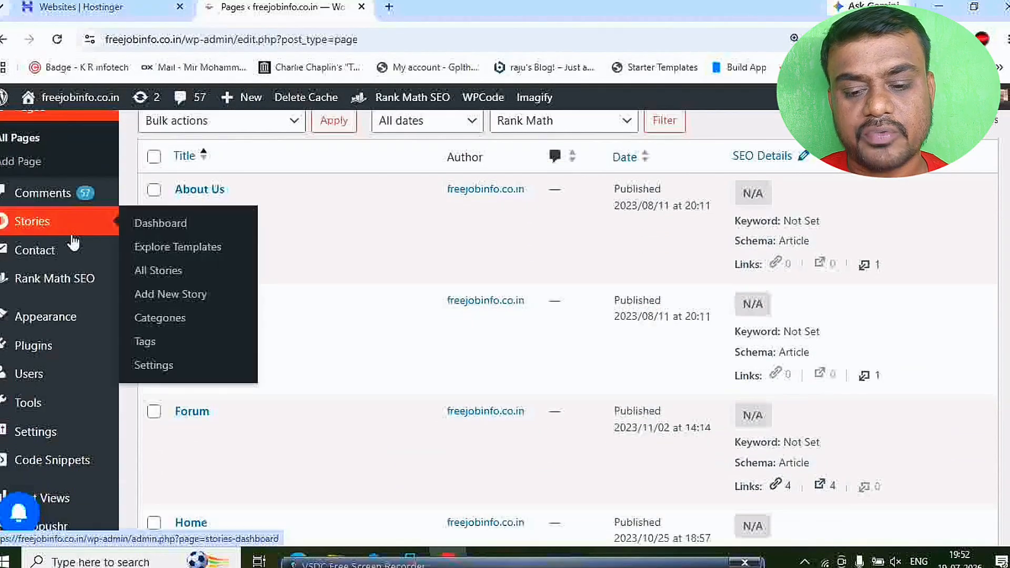
scroll(74, 243, down, 1)
mouse_move(64, 325)
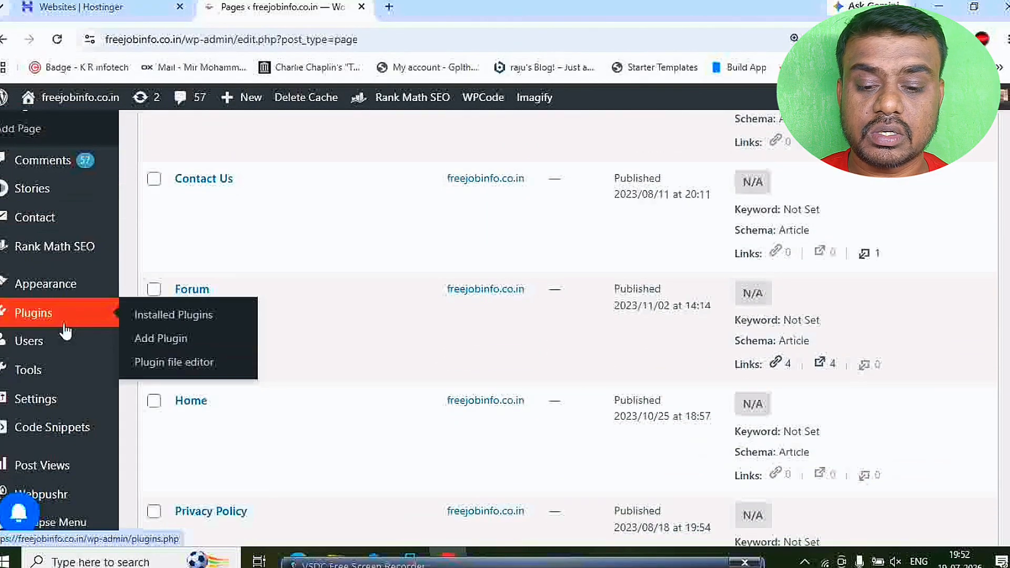
click(142, 316)
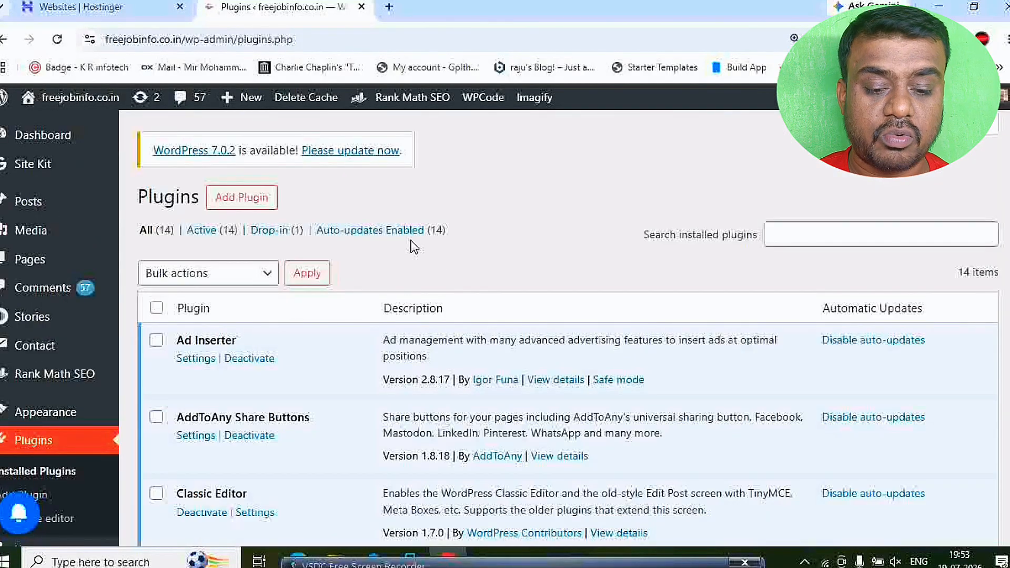
scroll(414, 247, down, 4)
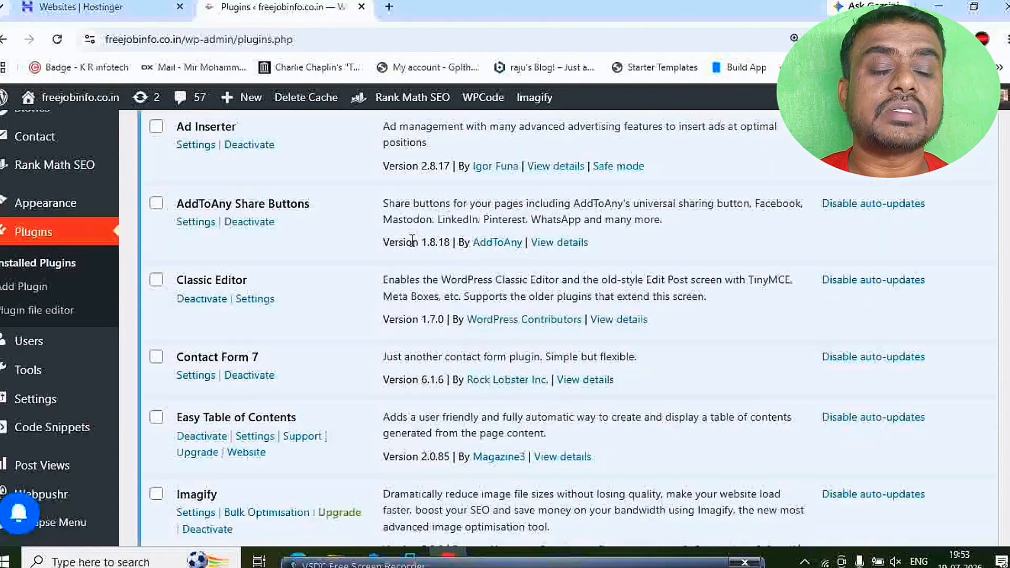
scroll(413, 244, up, 4)
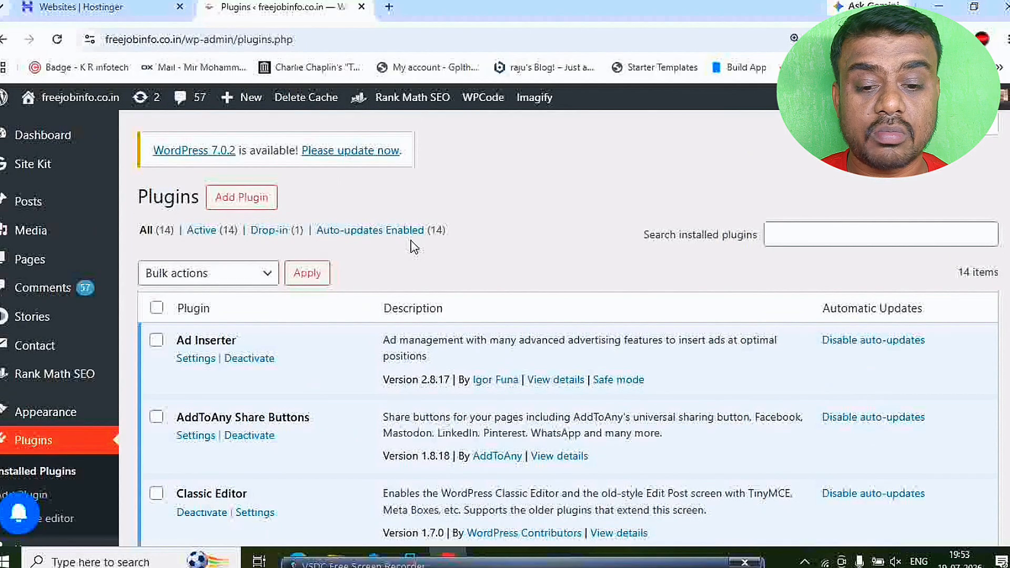
Search the plugin directory for "woocommerce" and examine the WooCommerce plugin's entry and its compatibility with the site
click(263, 203)
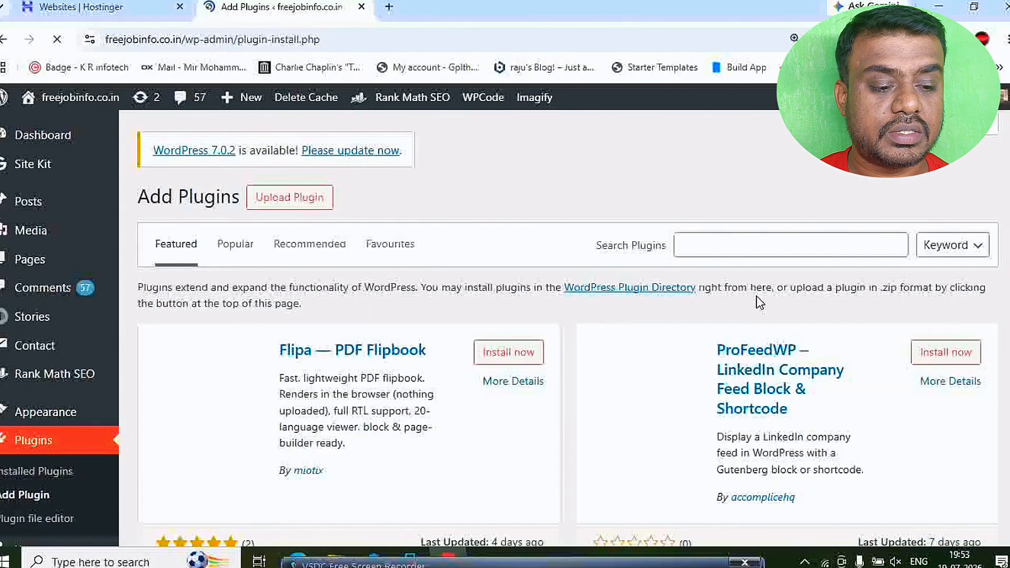
click(749, 235)
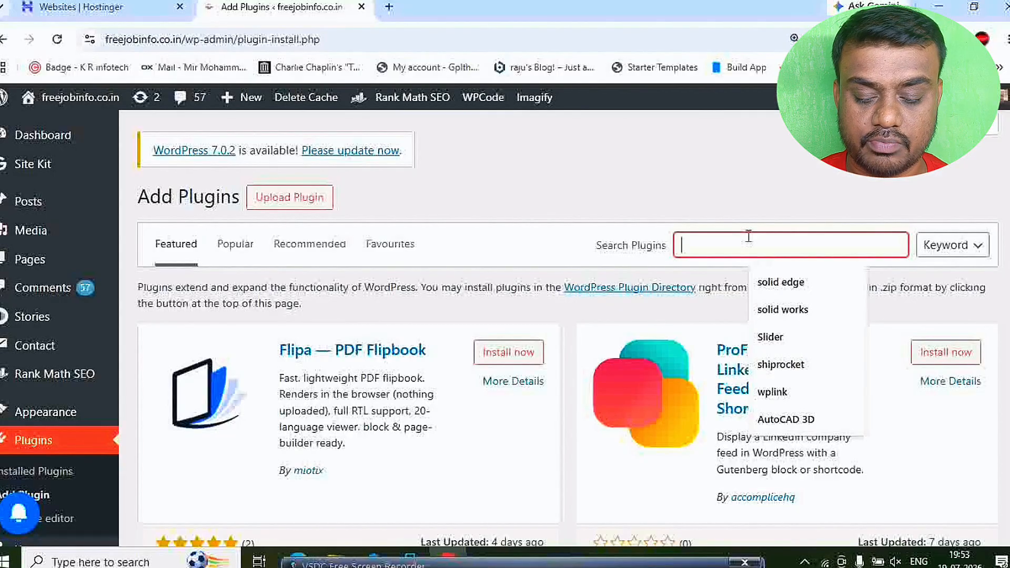
text(woocommerce)
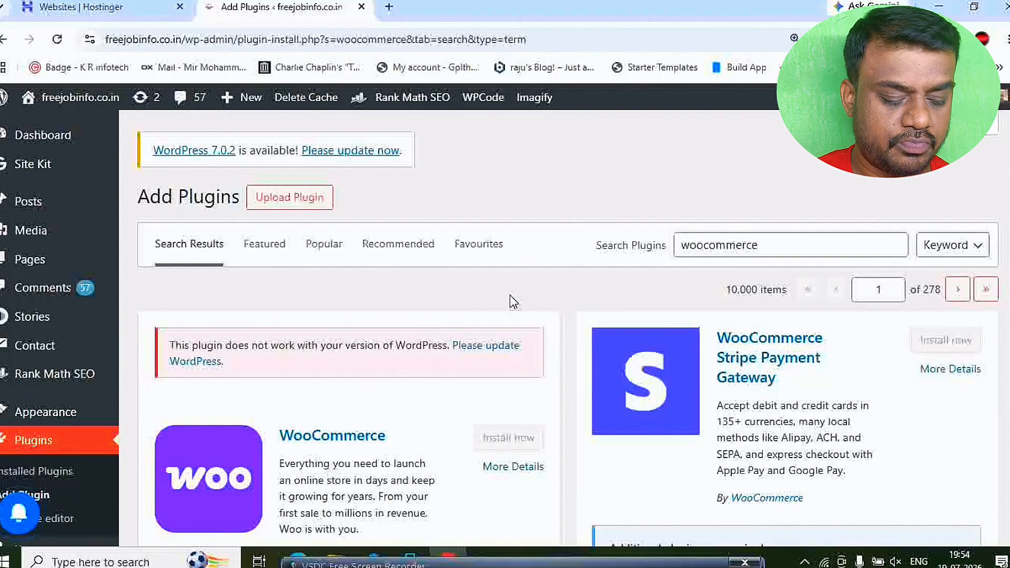
scroll(510, 296, down, 3)
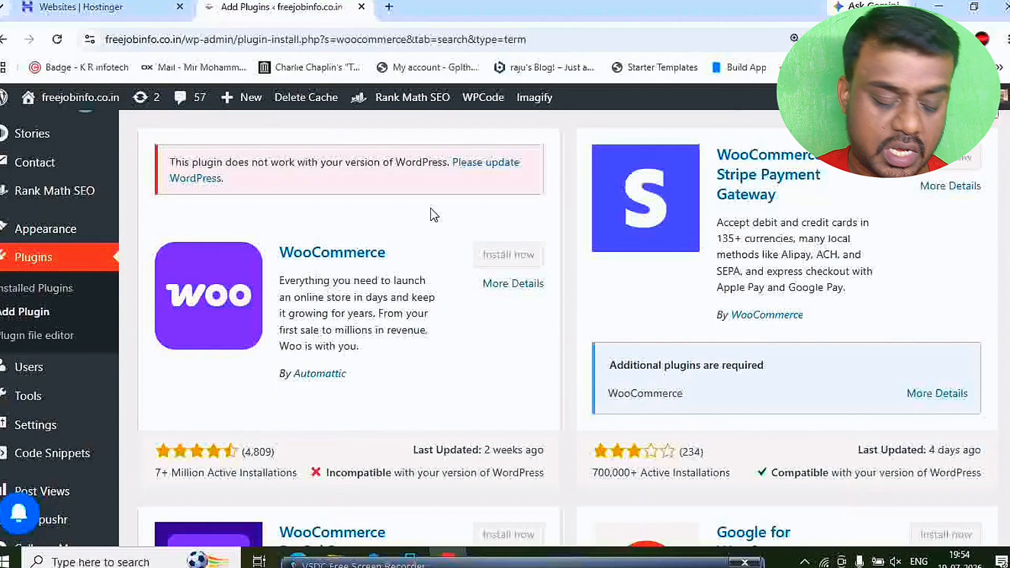
scroll(431, 215, up, 2)
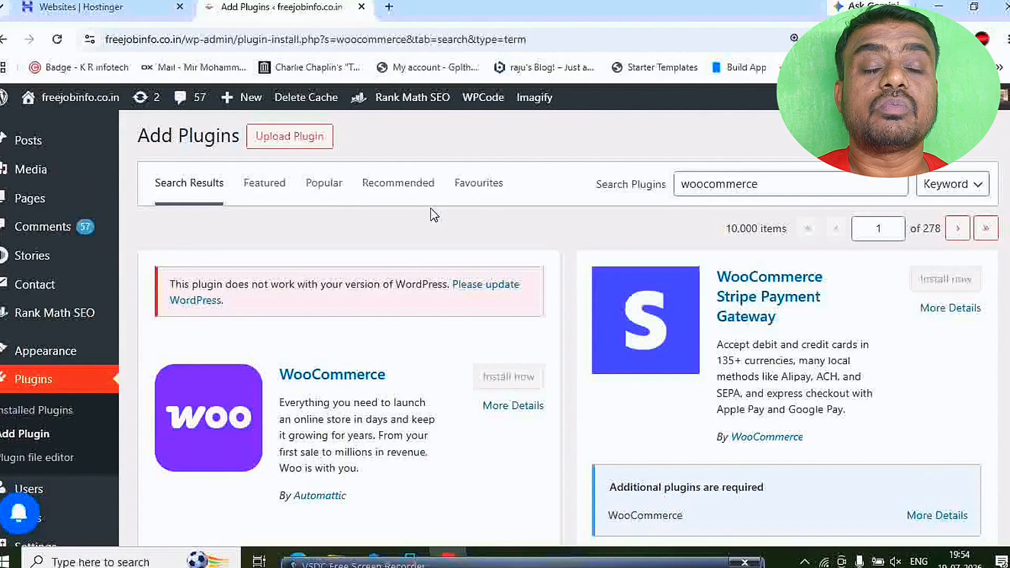
scroll(430, 214, up, 1)
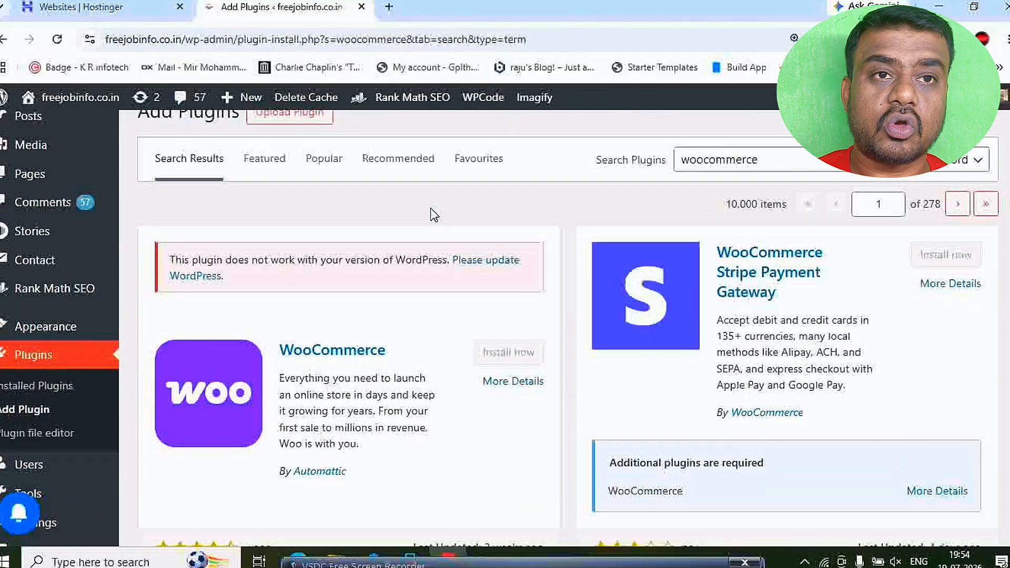
scroll(432, 214, up, 2)
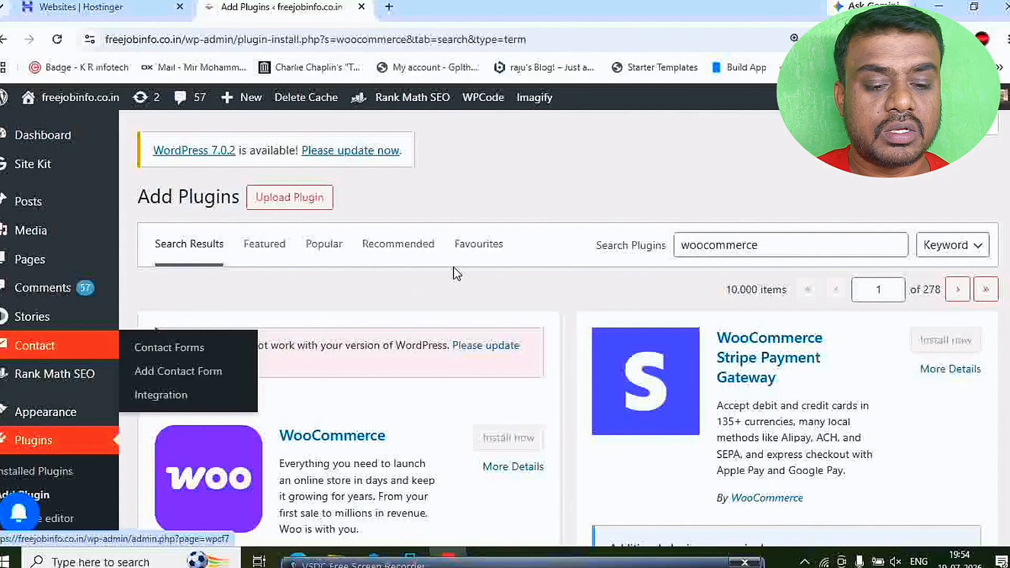
scroll(456, 296, down, 3)
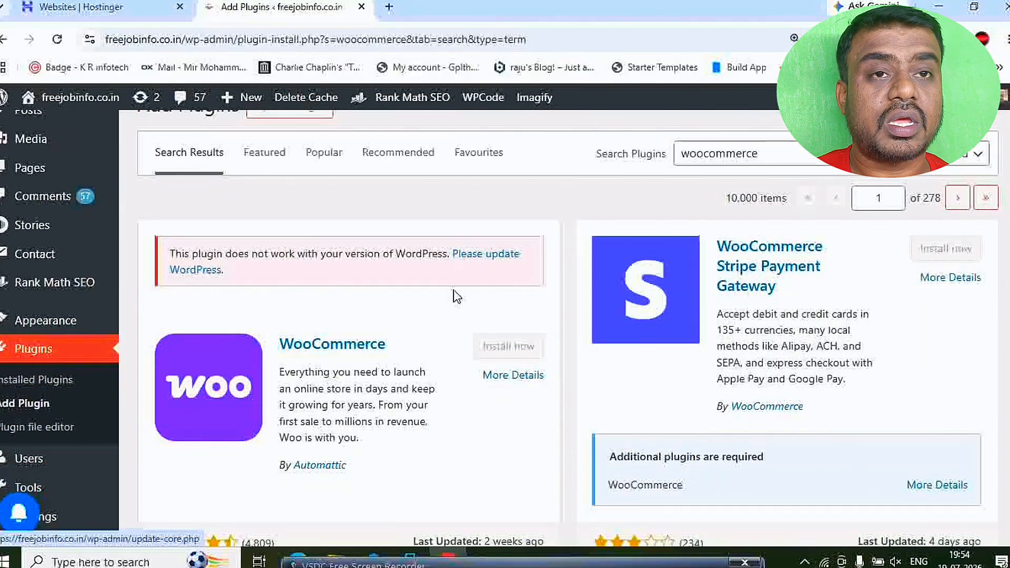
Try searching the plugin directory for "droshipping" in place of the WooCommerce search
scroll(456, 296, up, 2)
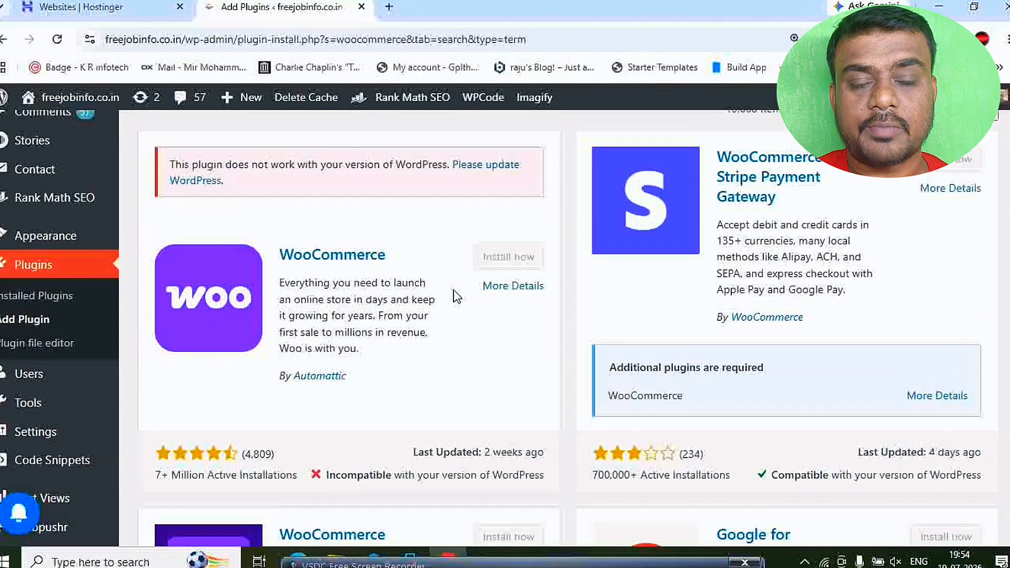
scroll(456, 297, up, 3)
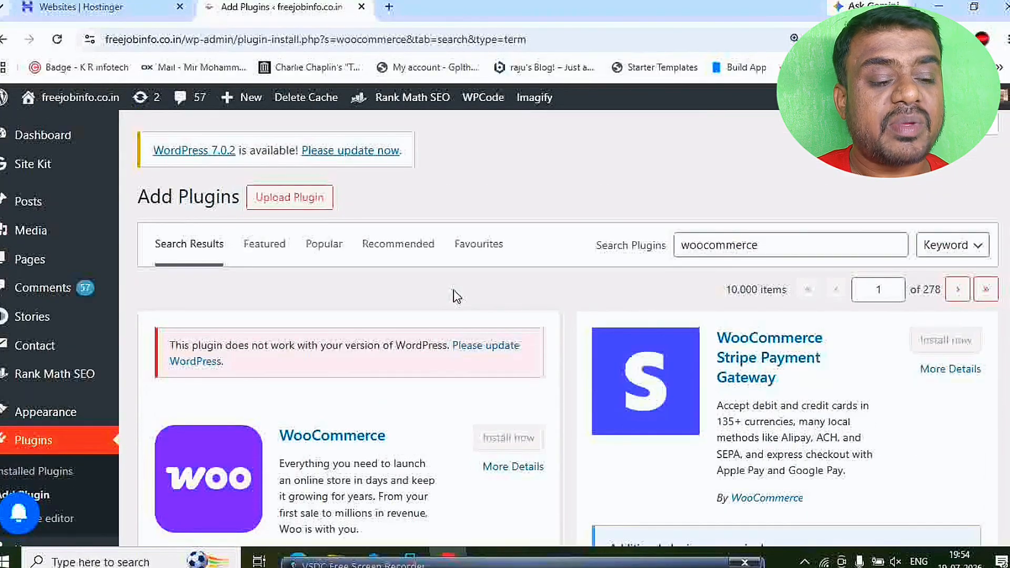
scroll(457, 296, down, 1)
scroll(457, 296, up, 1)
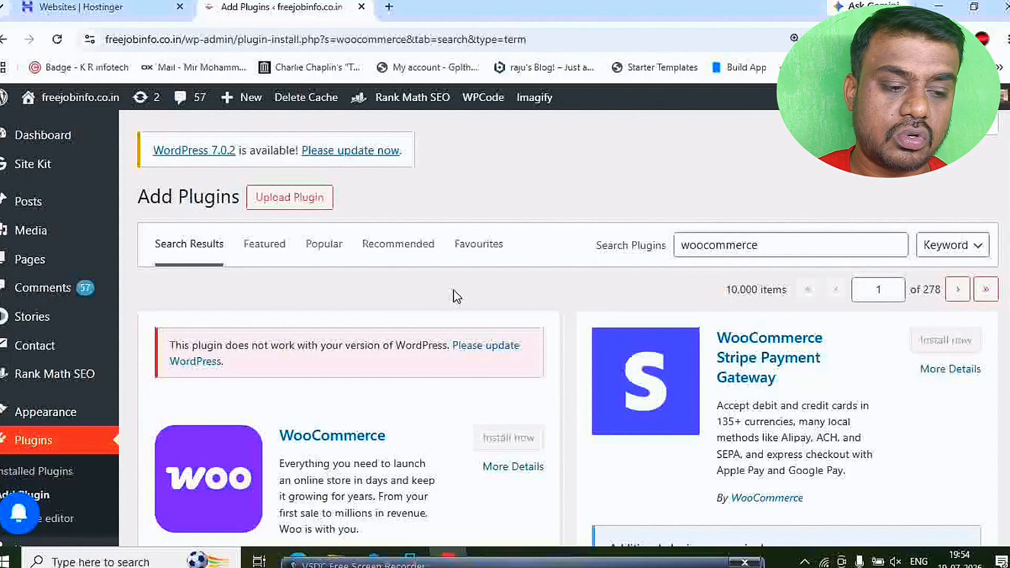
click(826, 258)
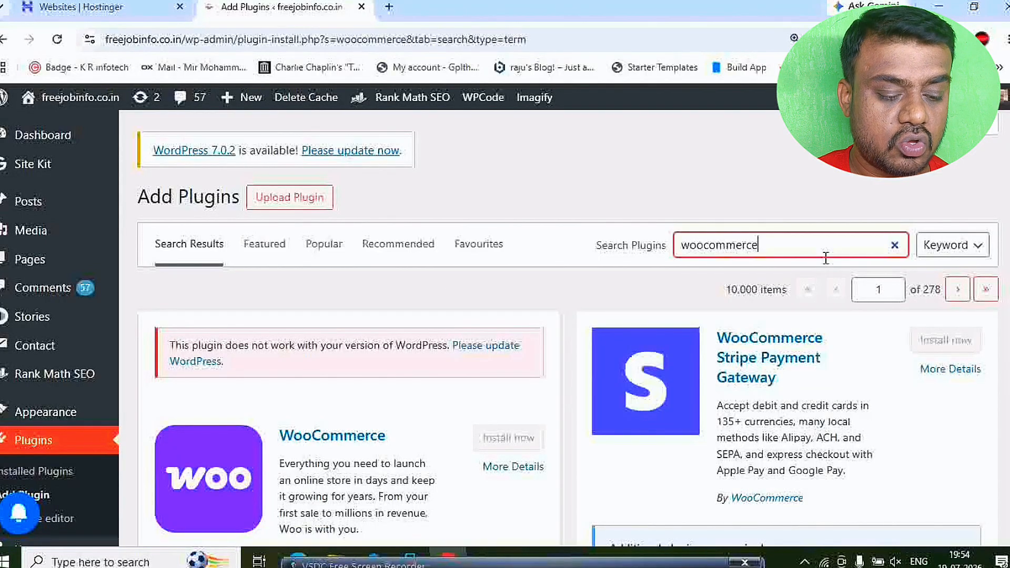
key(BackSpace)
key(BackSpace)
key(BackSpace)
key(BackSpace)
key(BackSpace)
key(BackSpace)
key(BackSpace)
key(BackSpace)
key(BackSpace)
key(BackSpace)
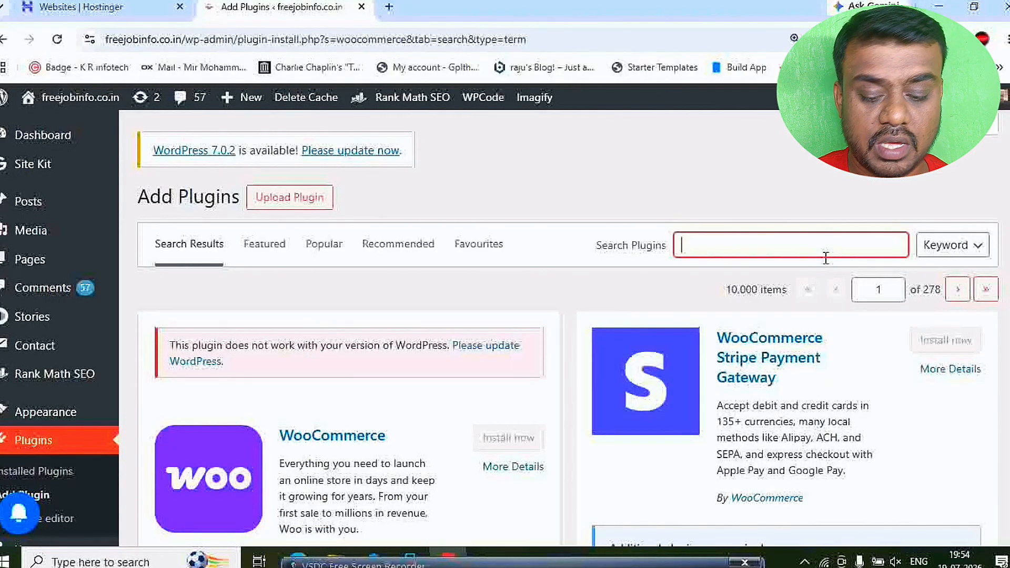
text(droship)
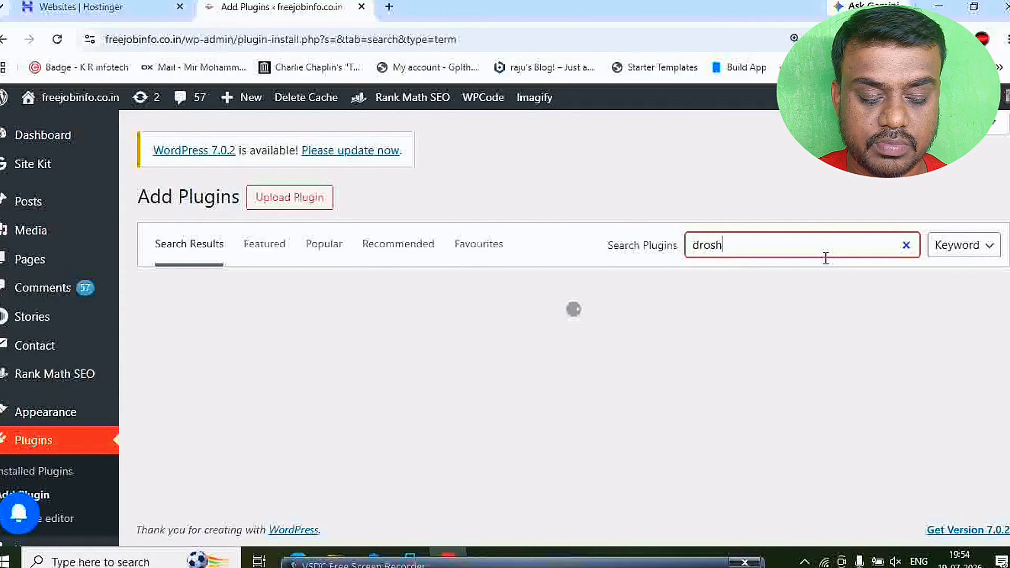
text(ping)
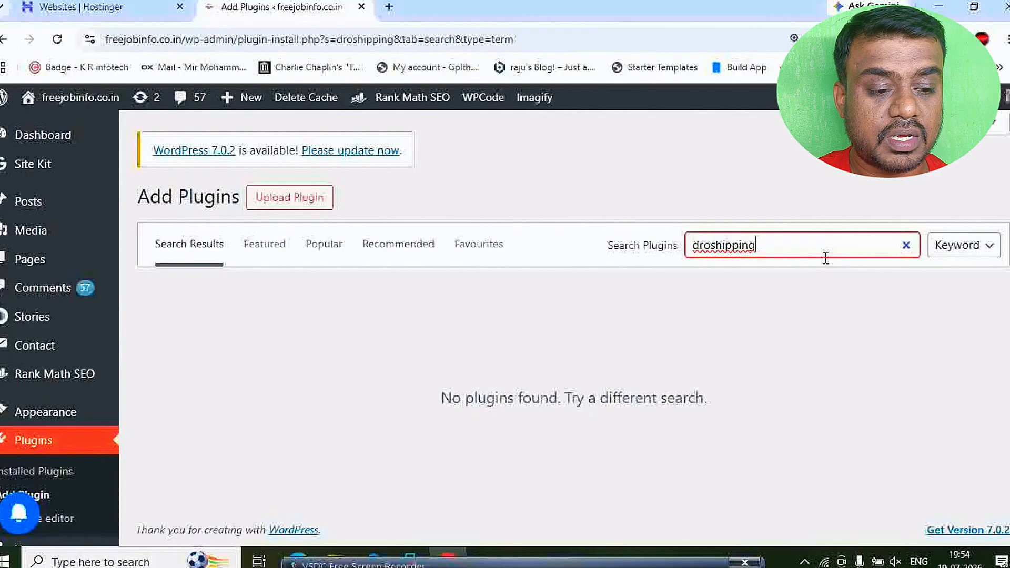
Shorten and correct the plugin search term to "dropi" to look for dropshipping plugins
key(BackSpace)
key(BackSpace)
key(BackSpace)
key(BackSpace)
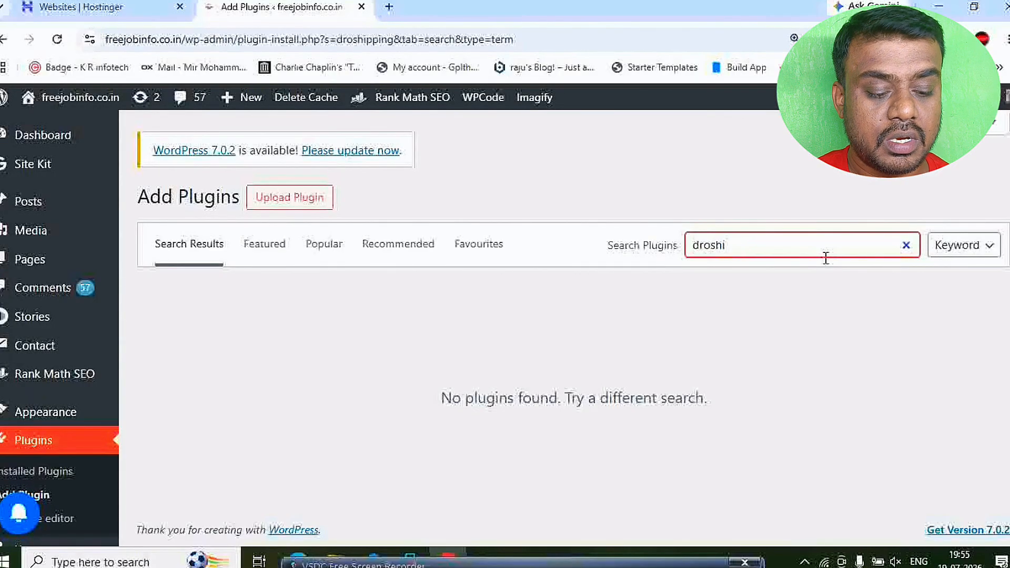
text(p)
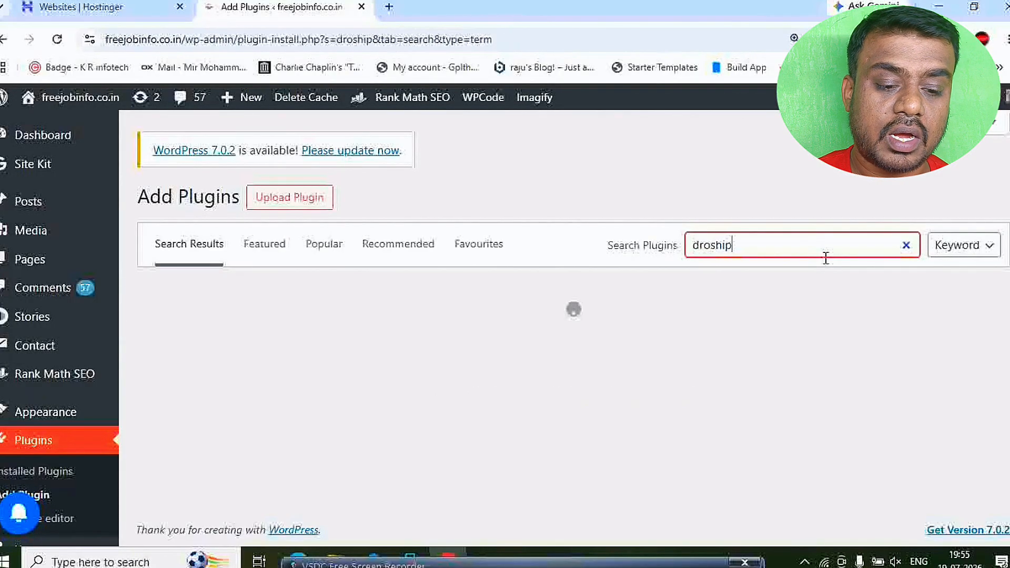
key(BackSpace)
key(BackSpace)
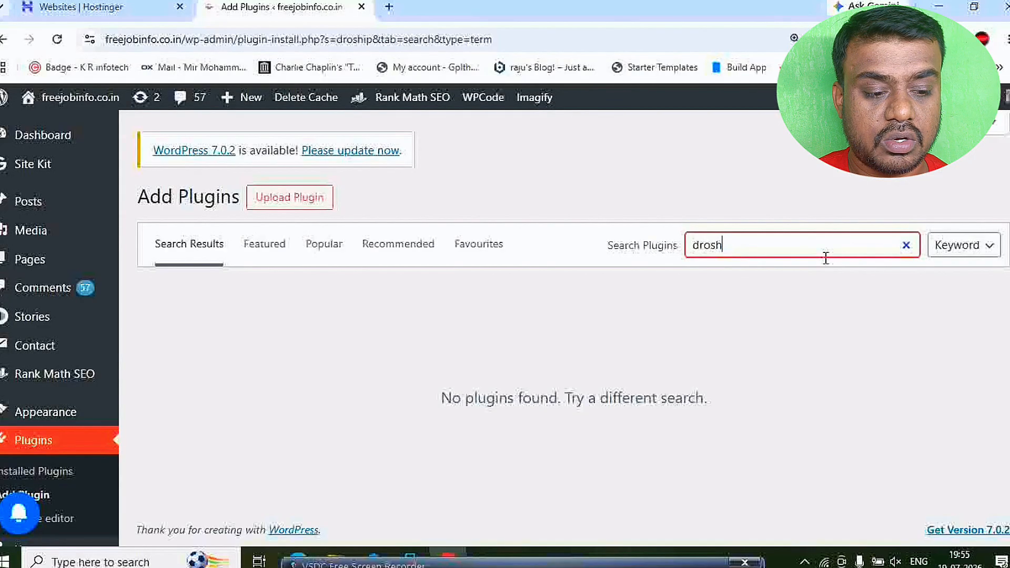
key(BackSpace)
text(pi)
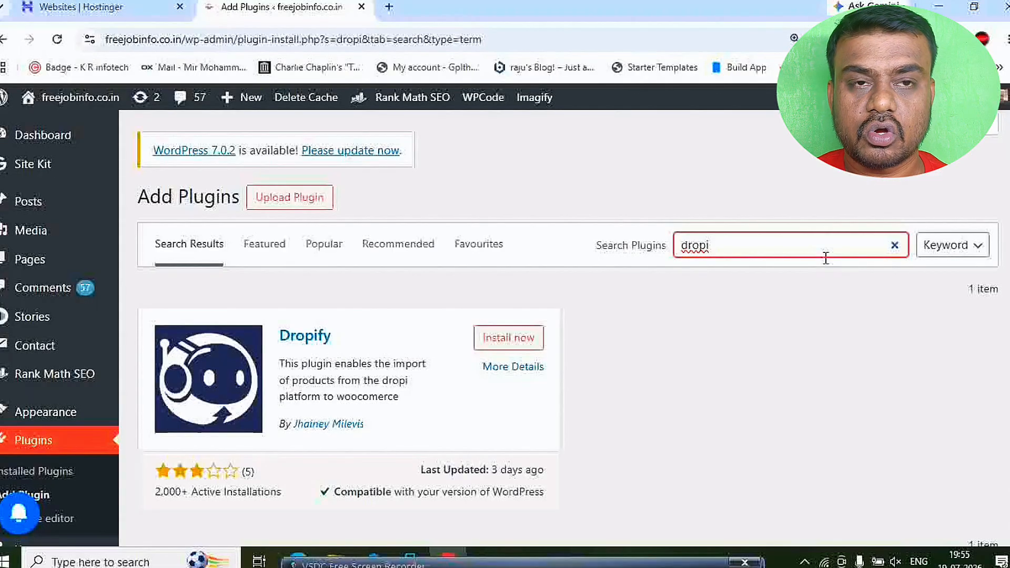
Open the dropshipindia.live website in a new browser tab
click(388, 9)
text(drop)
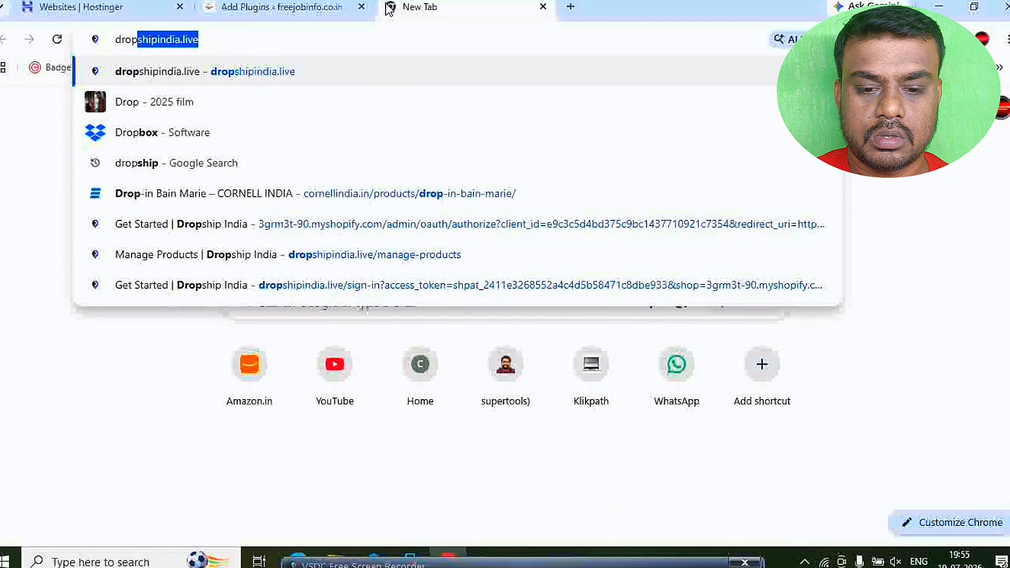
key(Return)
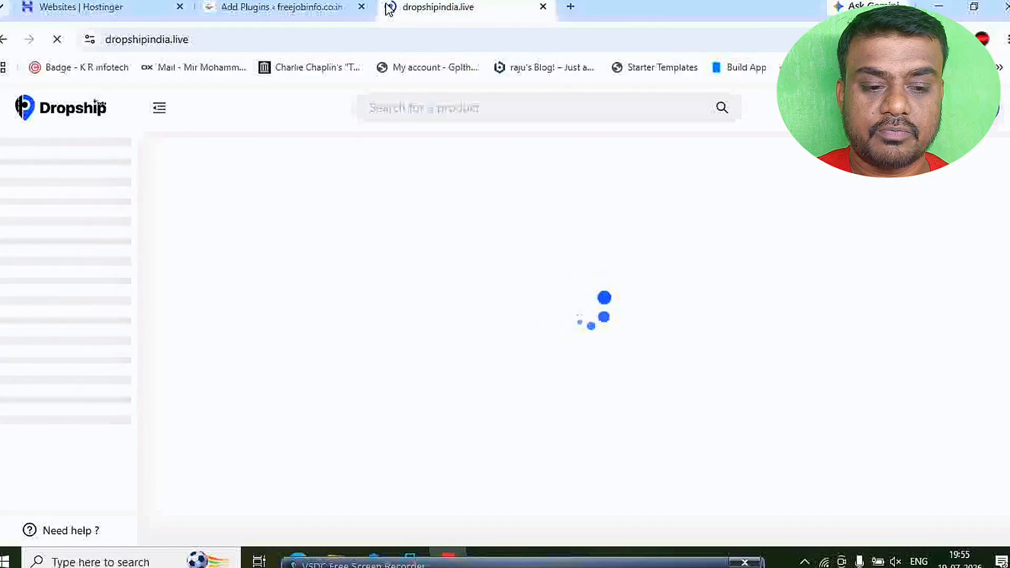
Return to the freejobinfo.co.in plugin installation page and search the plugin directory for "dropship"
click(232, 11)
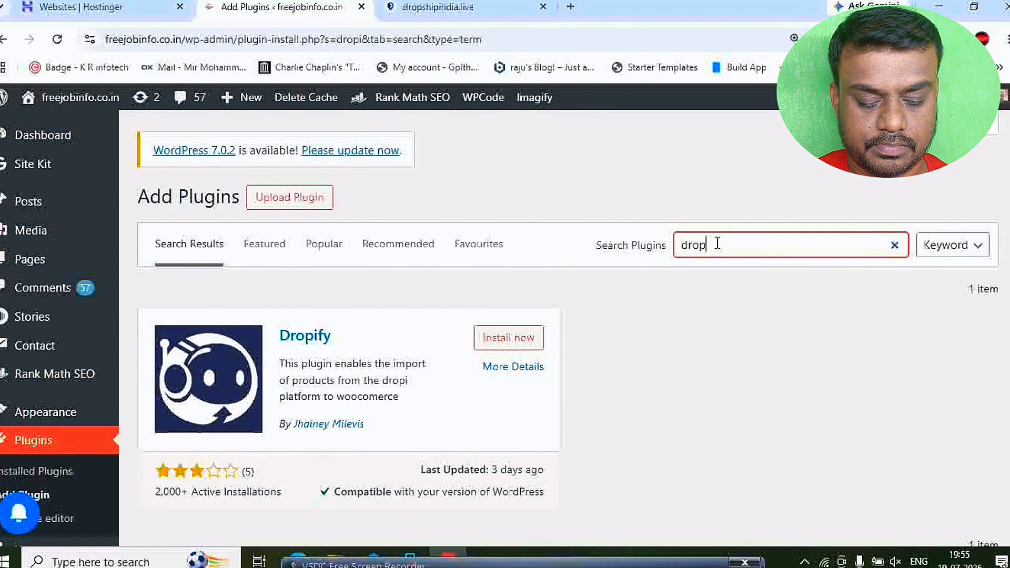
text(ship)
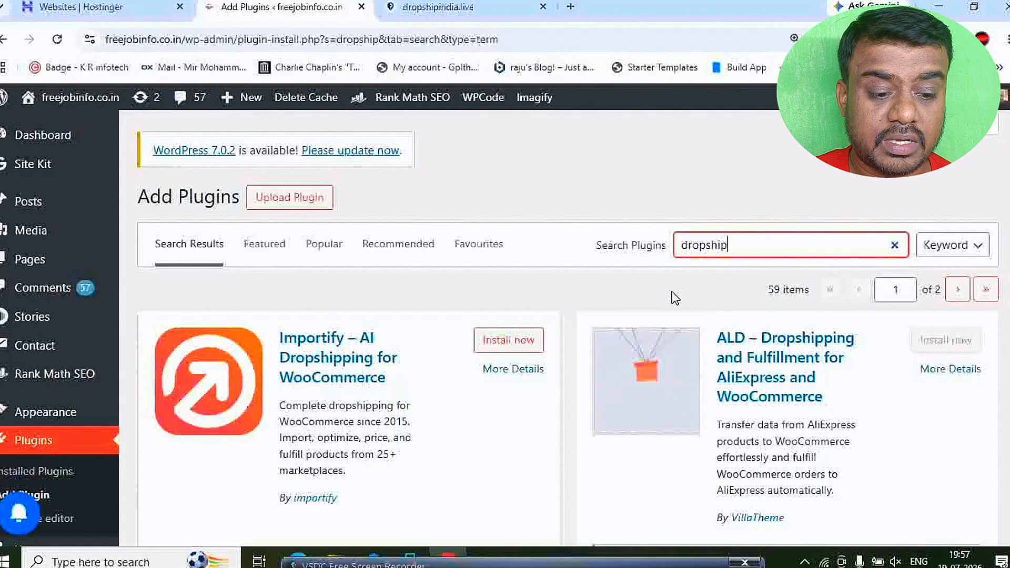
click(581, 298)
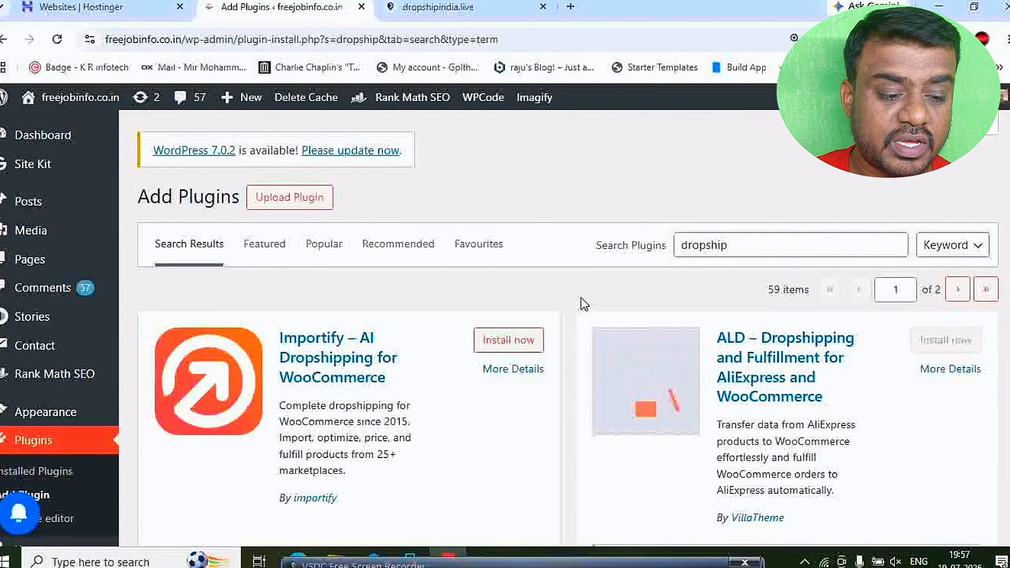
Look through the dropshipping plugin results, examining their descriptions, ratings, compatibility and required additional plugins
scroll(581, 298, down, 2)
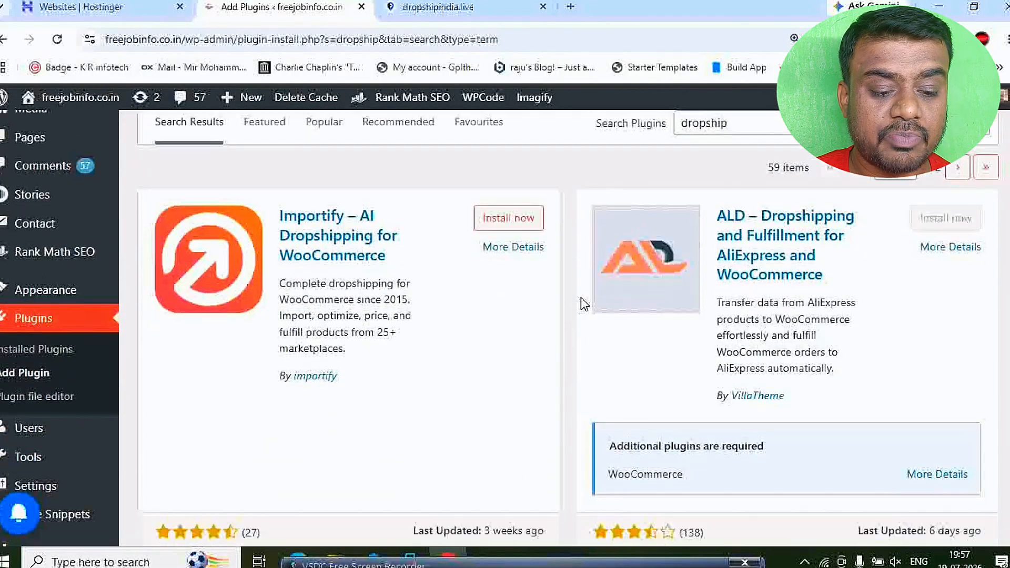
scroll(581, 298, down, 4)
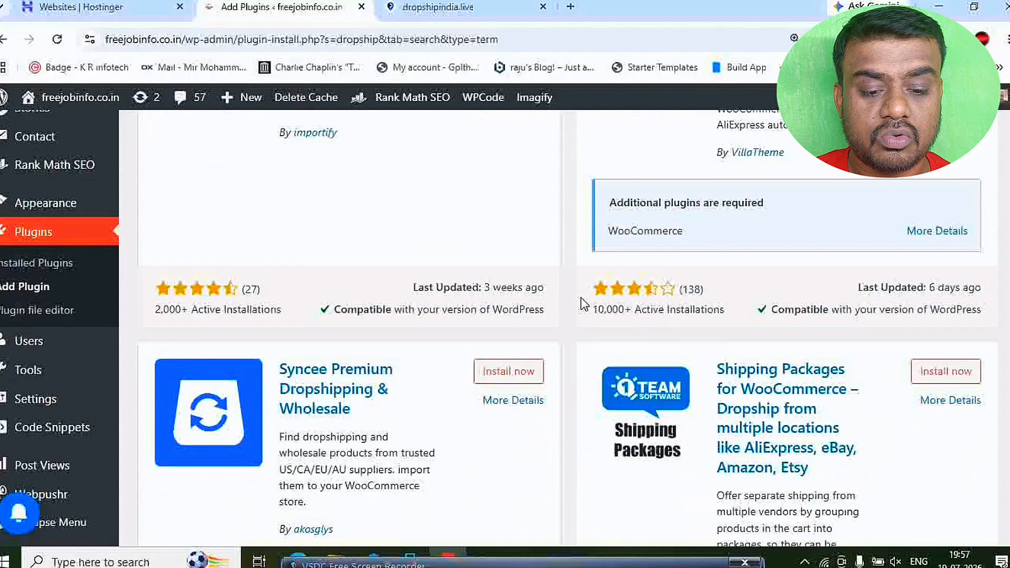
scroll(584, 304, down, 3)
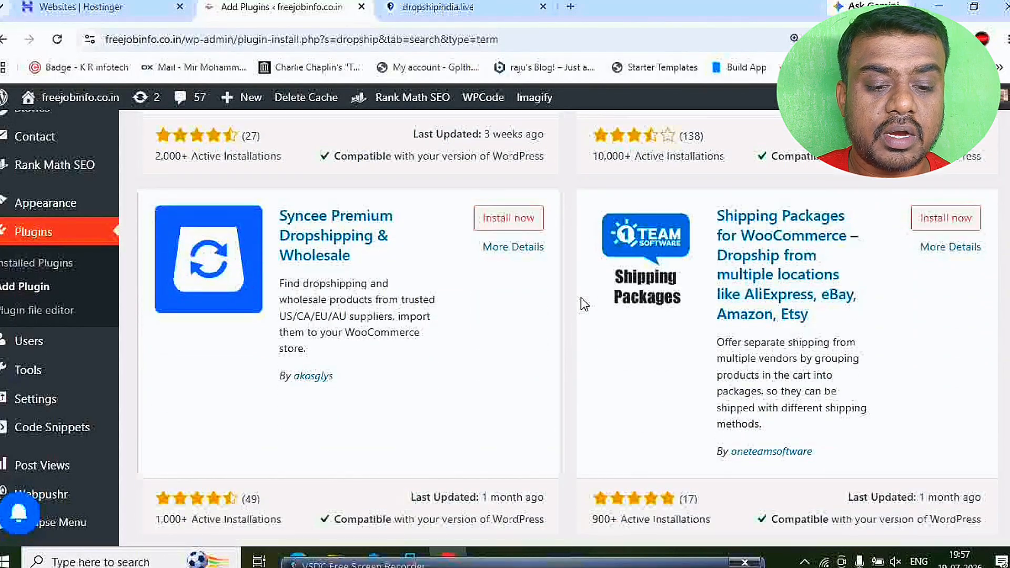
scroll(584, 303, down, 4)
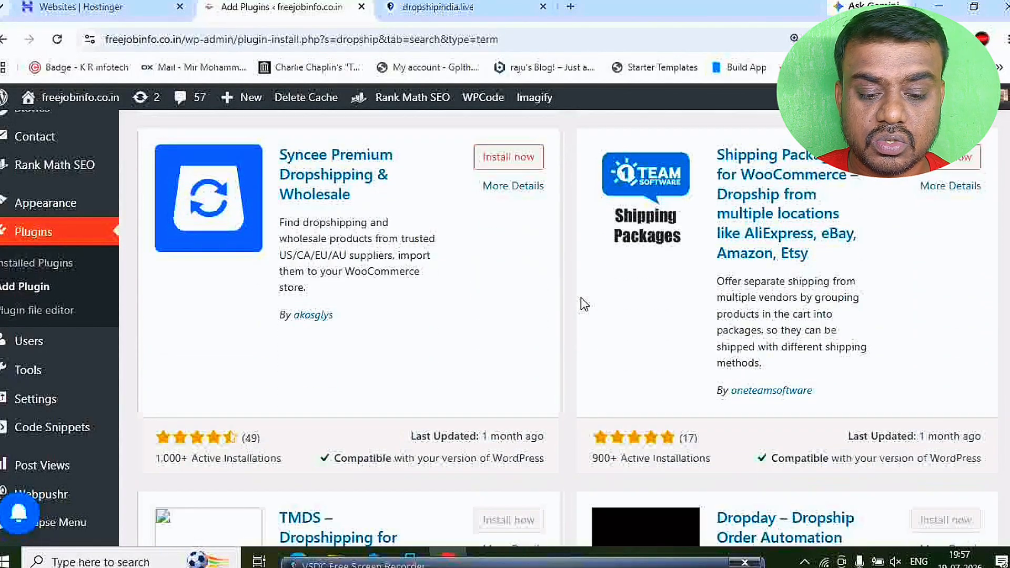
scroll(581, 298, down, 3)
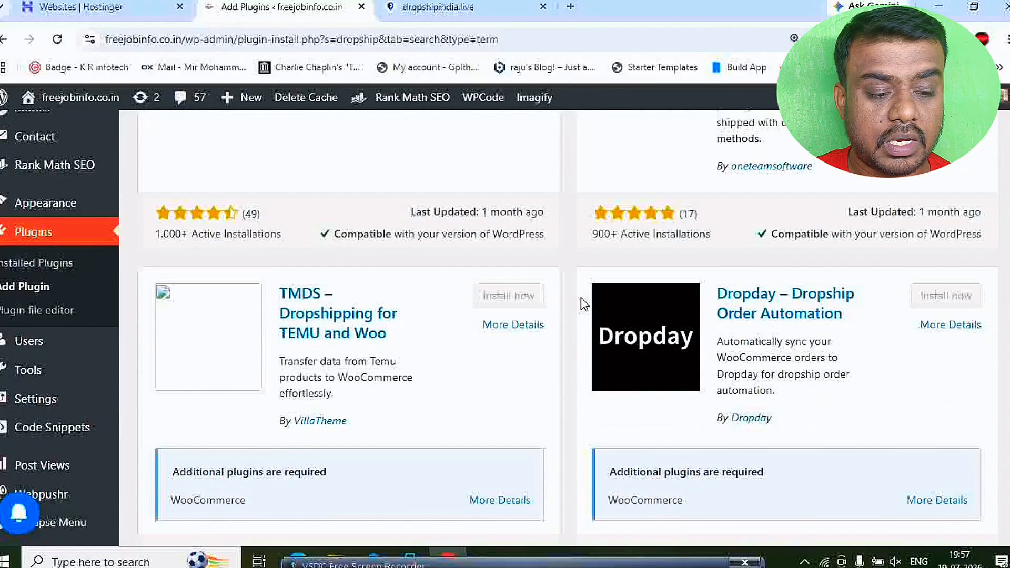
scroll(581, 298, down, 3)
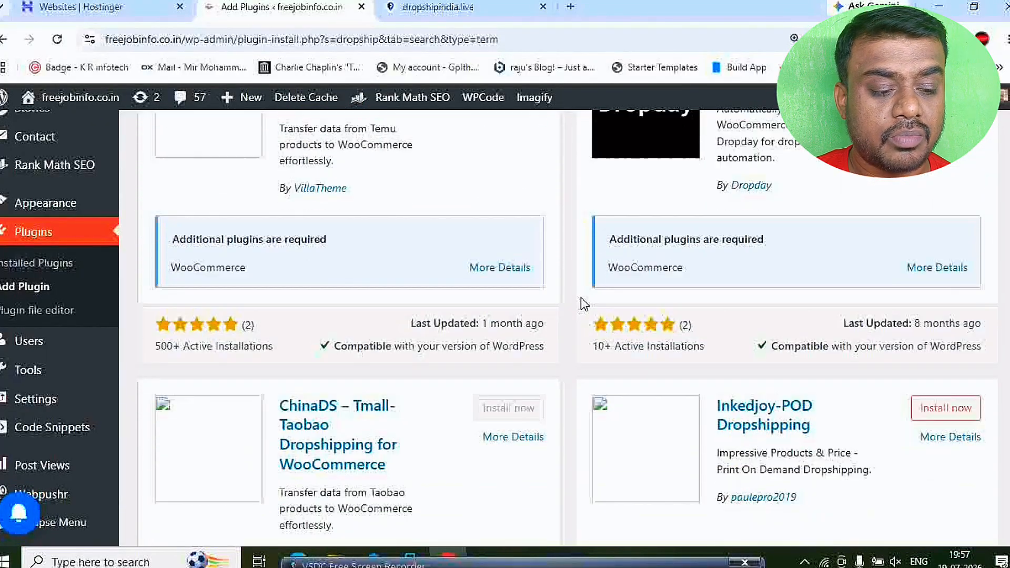
scroll(581, 297, up, 2)
scroll(584, 305, up, 15)
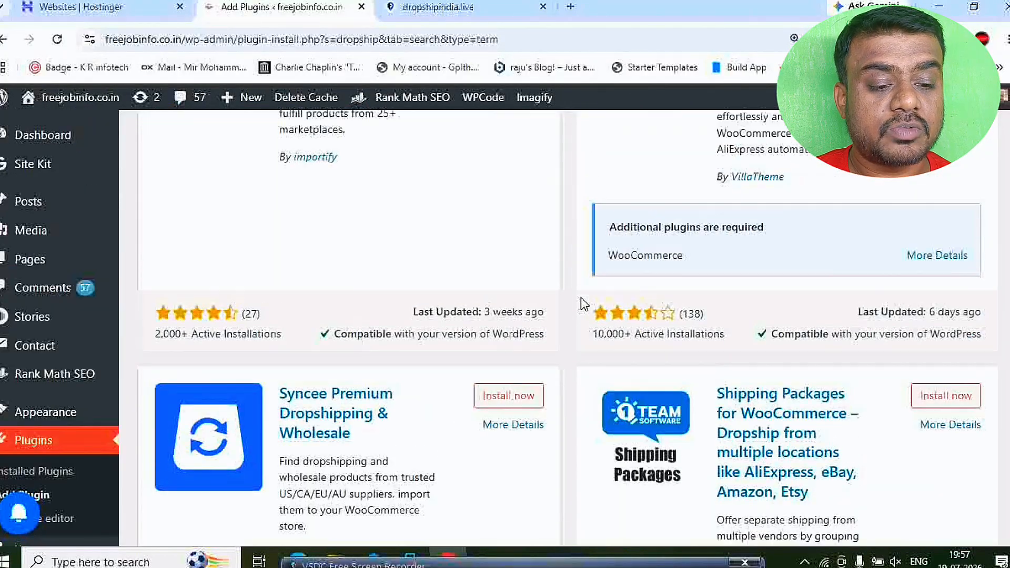
scroll(581, 303, up, 5)
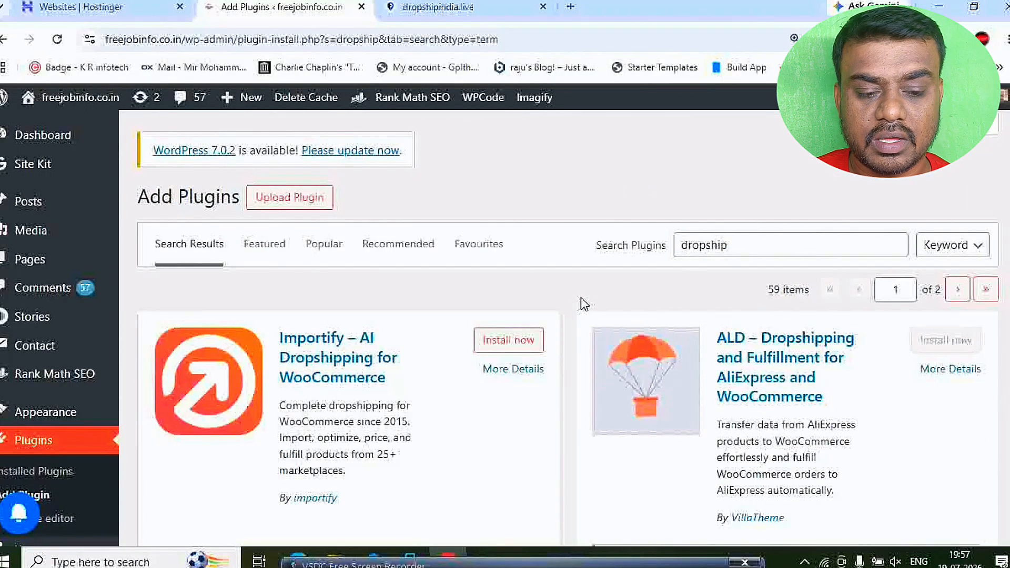
scroll(581, 298, down, 2)
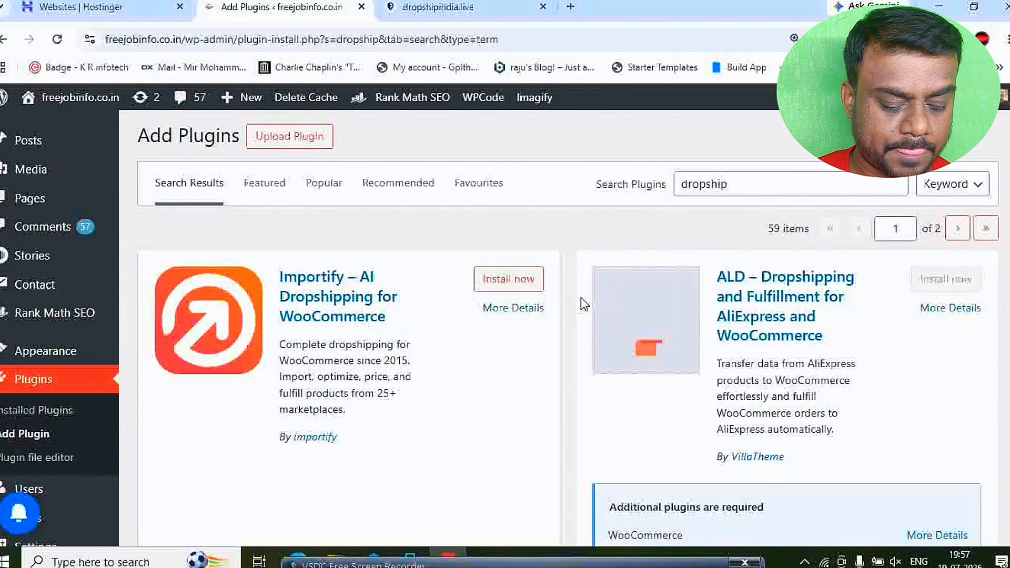
scroll(581, 298, down, 3)
scroll(581, 298, up, 5)
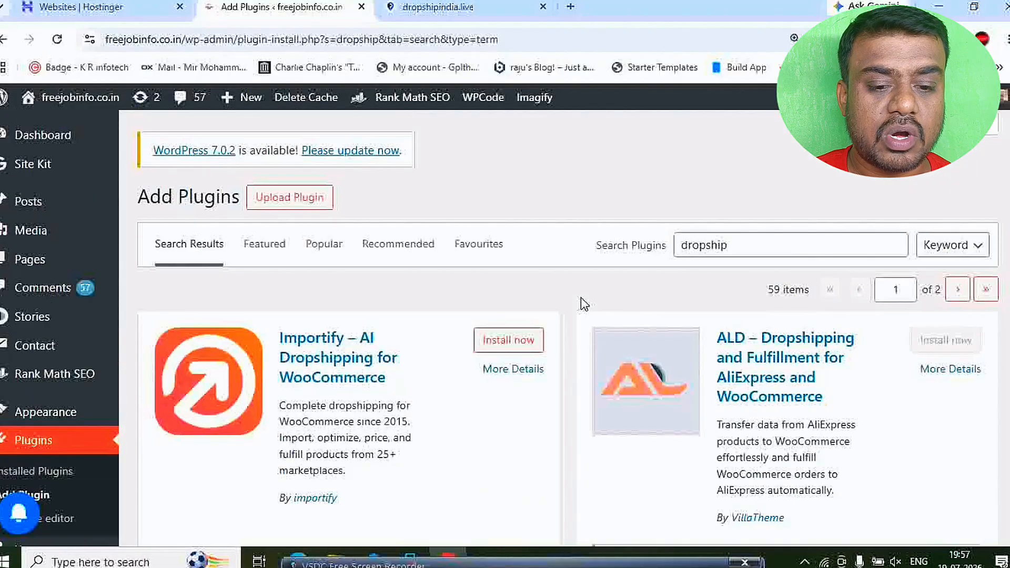
scroll(581, 298, down, 2)
scroll(581, 298, up, 1)
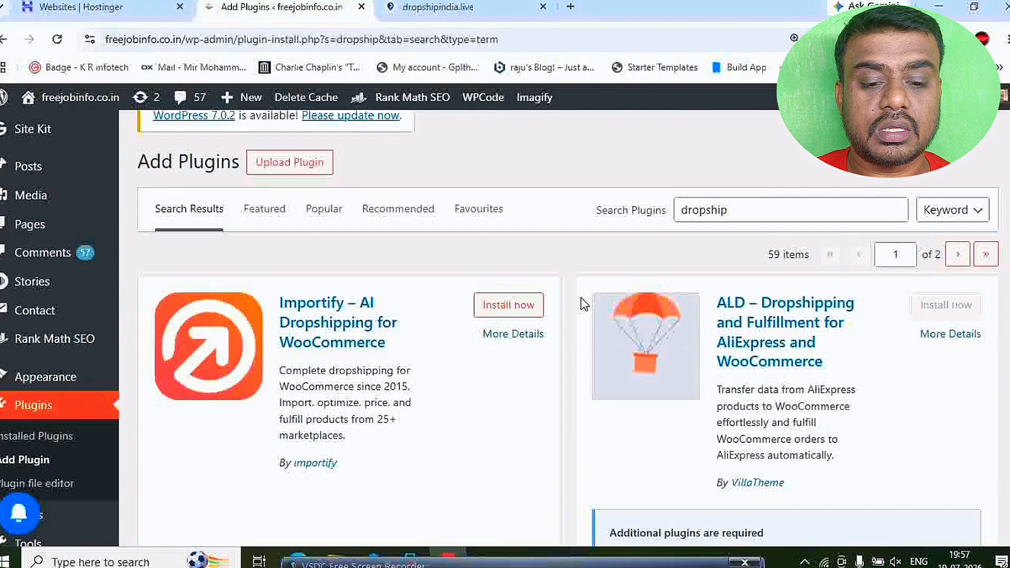
scroll(581, 298, up, 1)
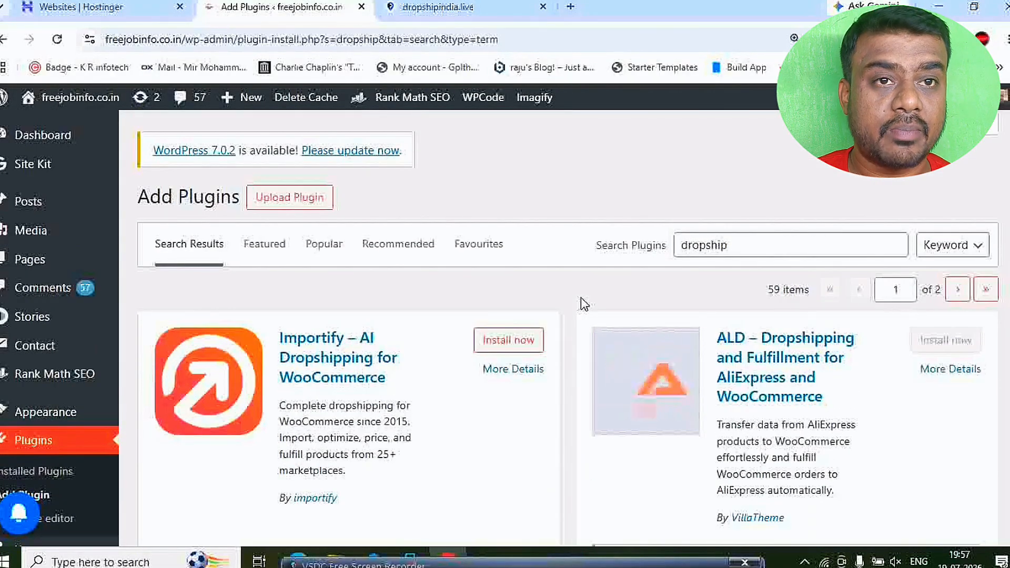